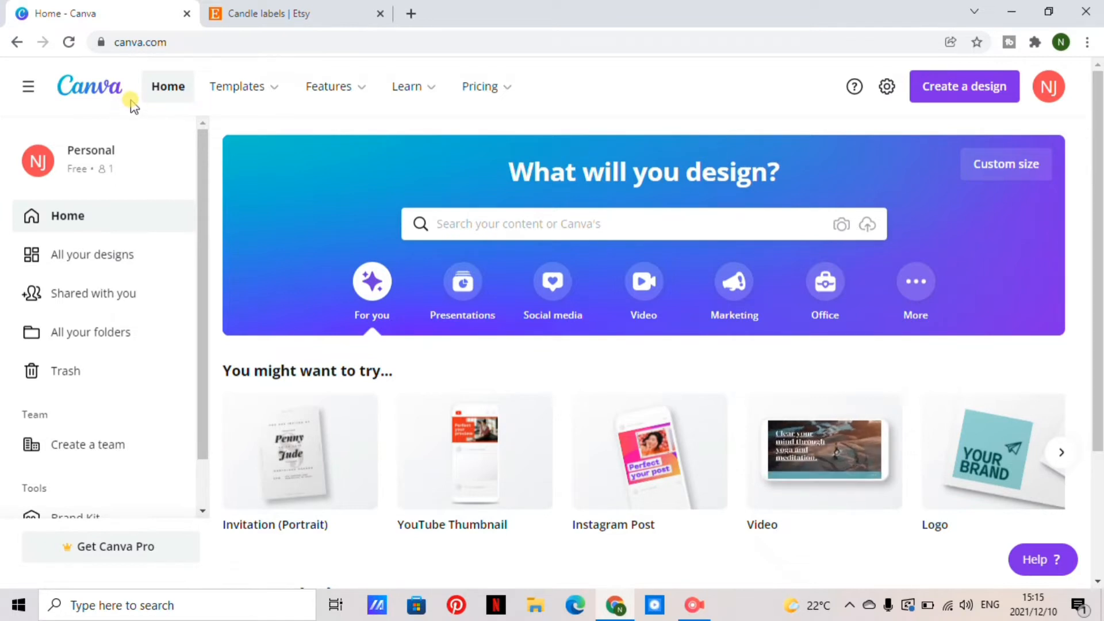
- Switch to the Etsy candle label results, browse them for design ideas, and view the BOHO retro editable candle label listing
click(247, 15)
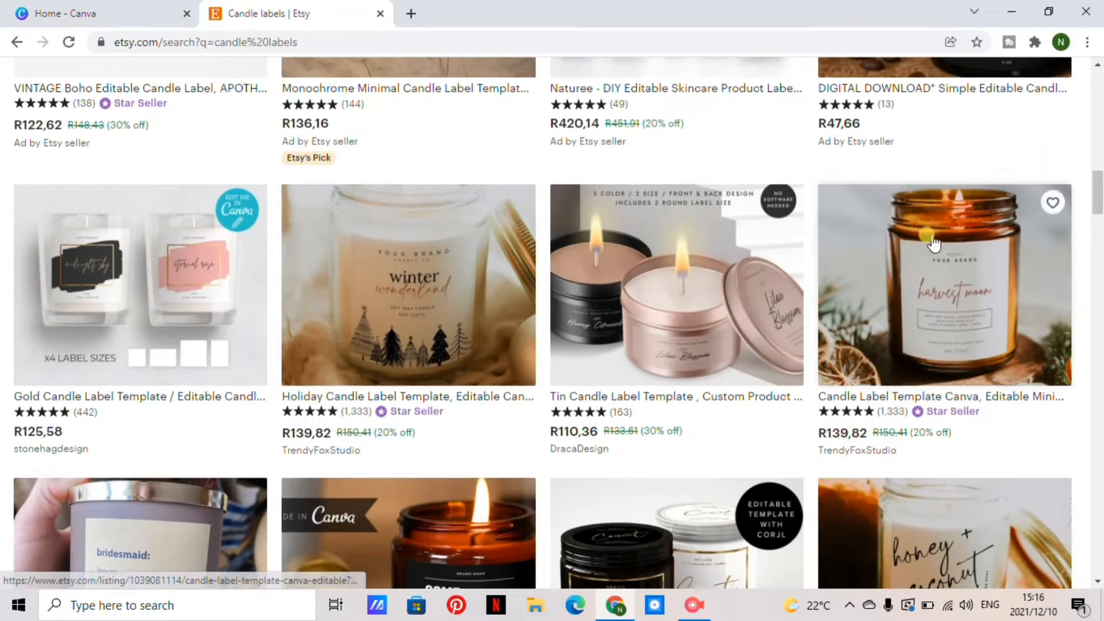
drag(1099, 210, 1087, 132)
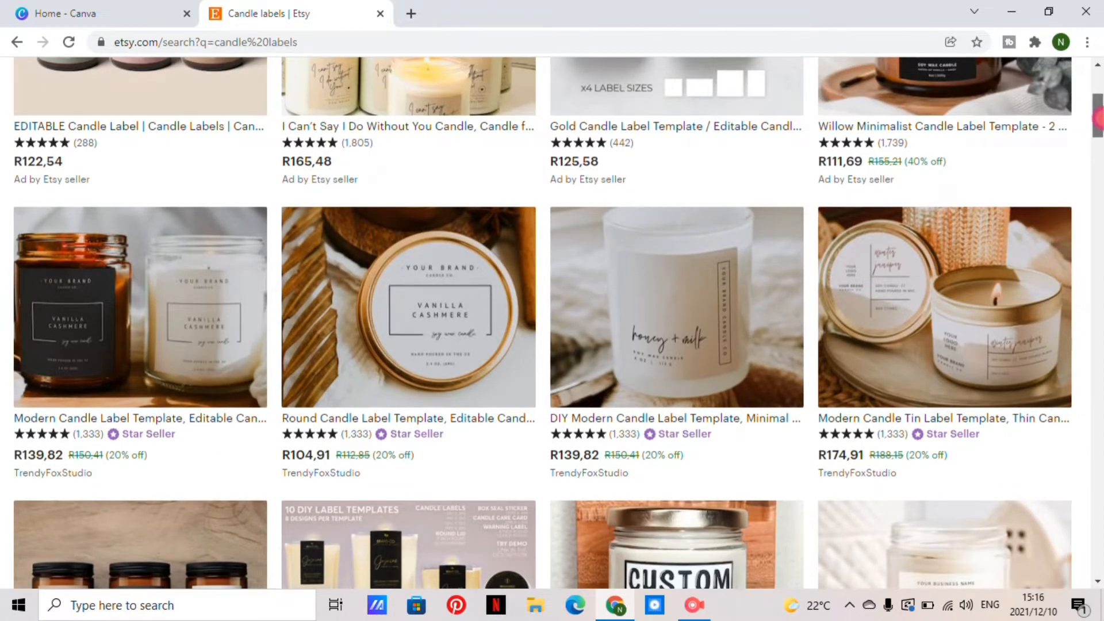
drag(1099, 118, 1098, 108)
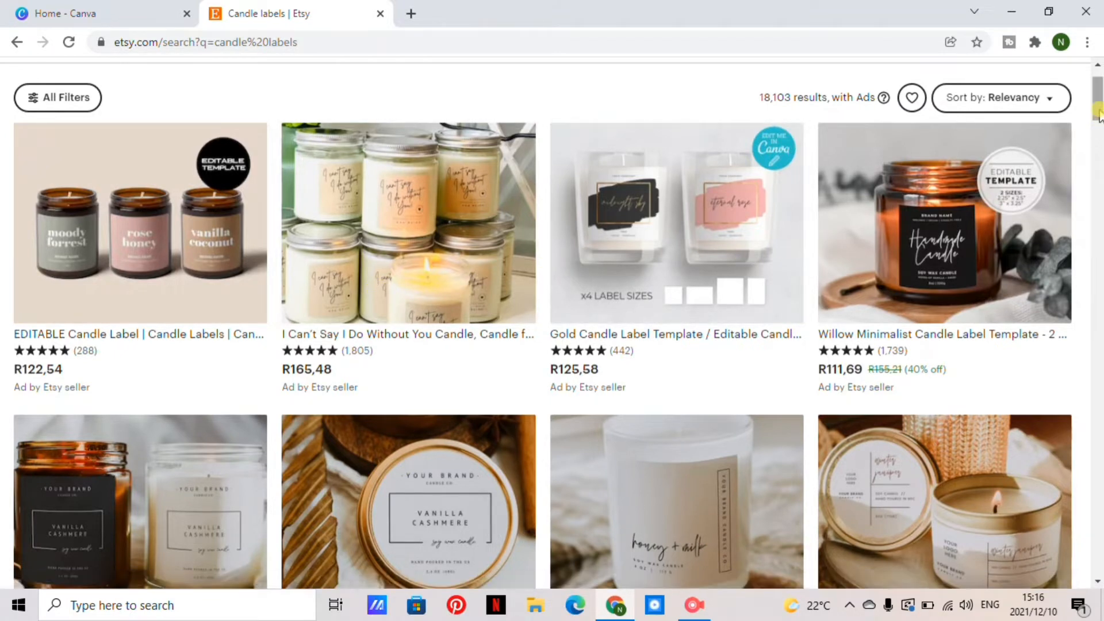
drag(1100, 115, 1099, 253)
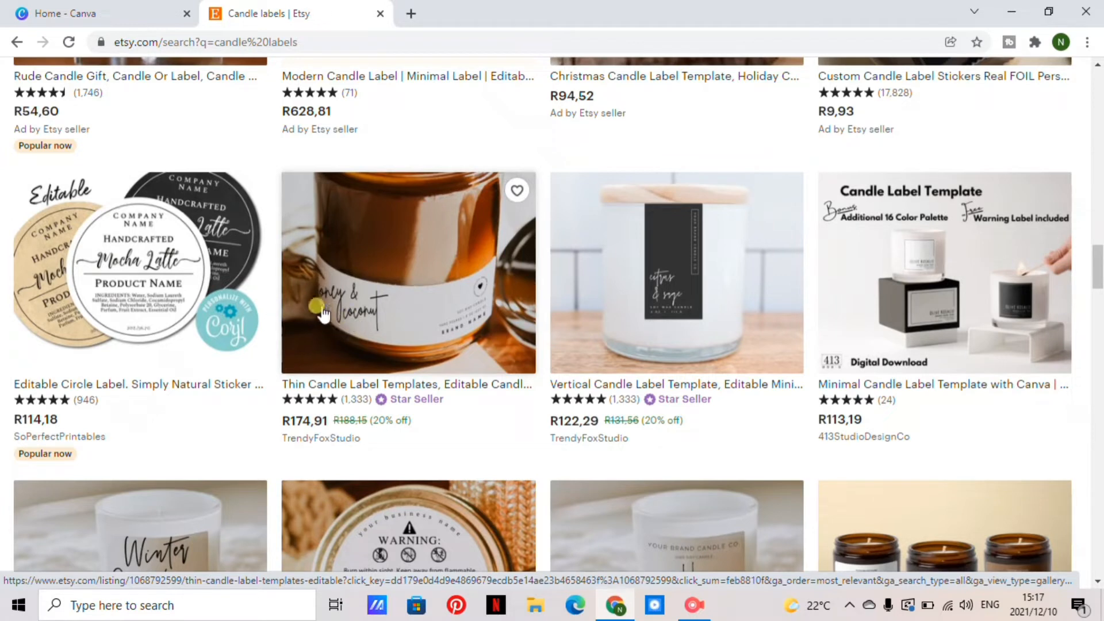
click(320, 328)
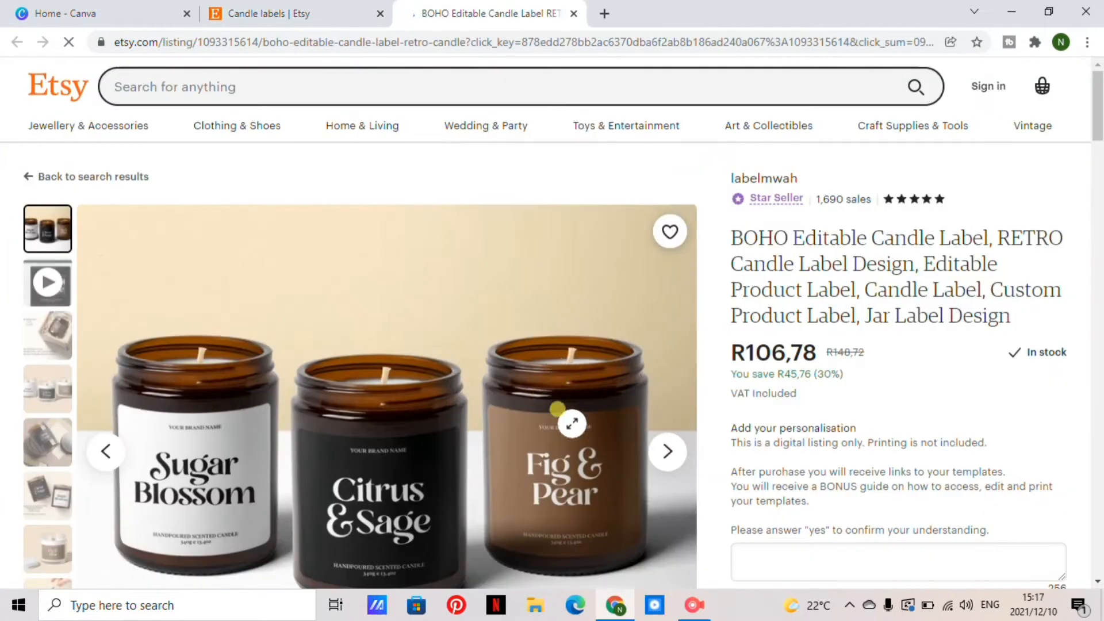
scroll(667, 176, down, 3)
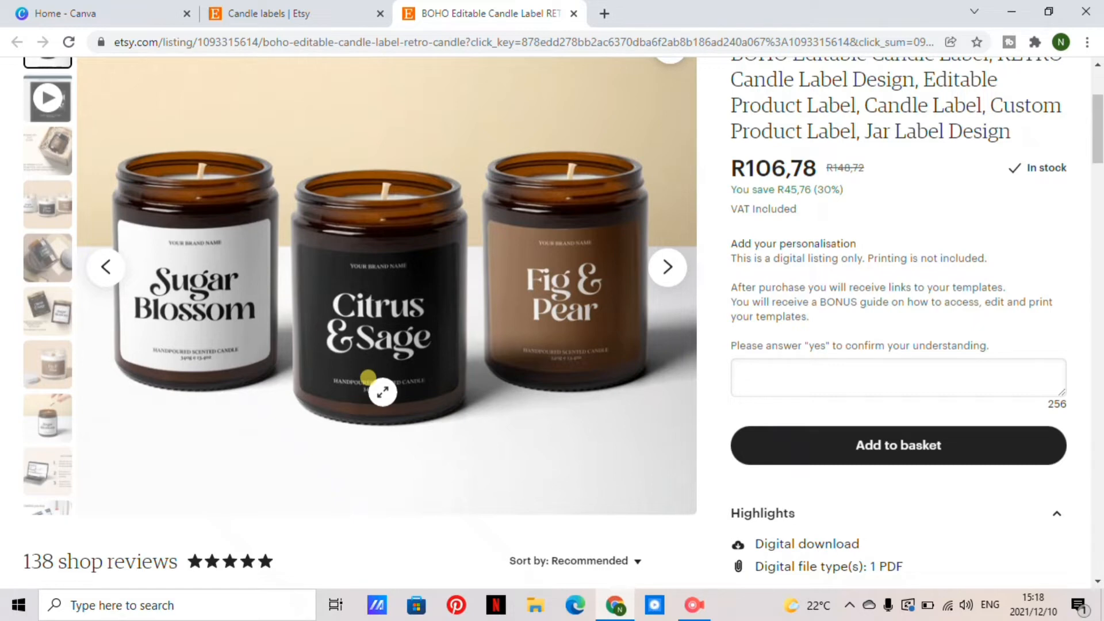
- Return to the candle label results and view the Christmas candle label template listing from HeavenlyStoreDesigns
click(360, 10)
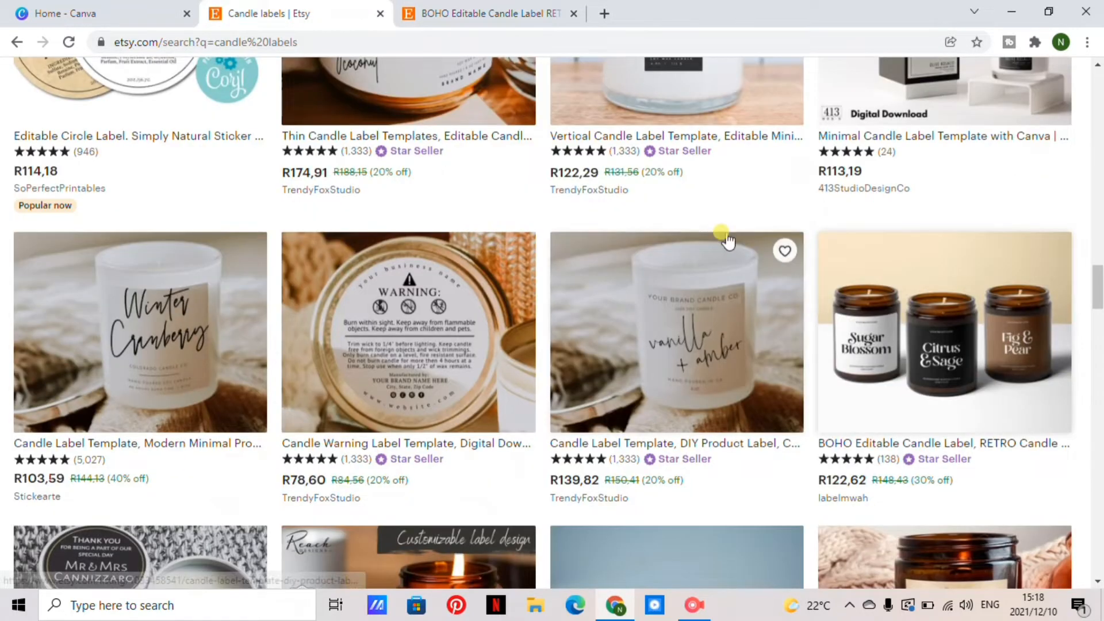
drag(1099, 286, 1099, 345)
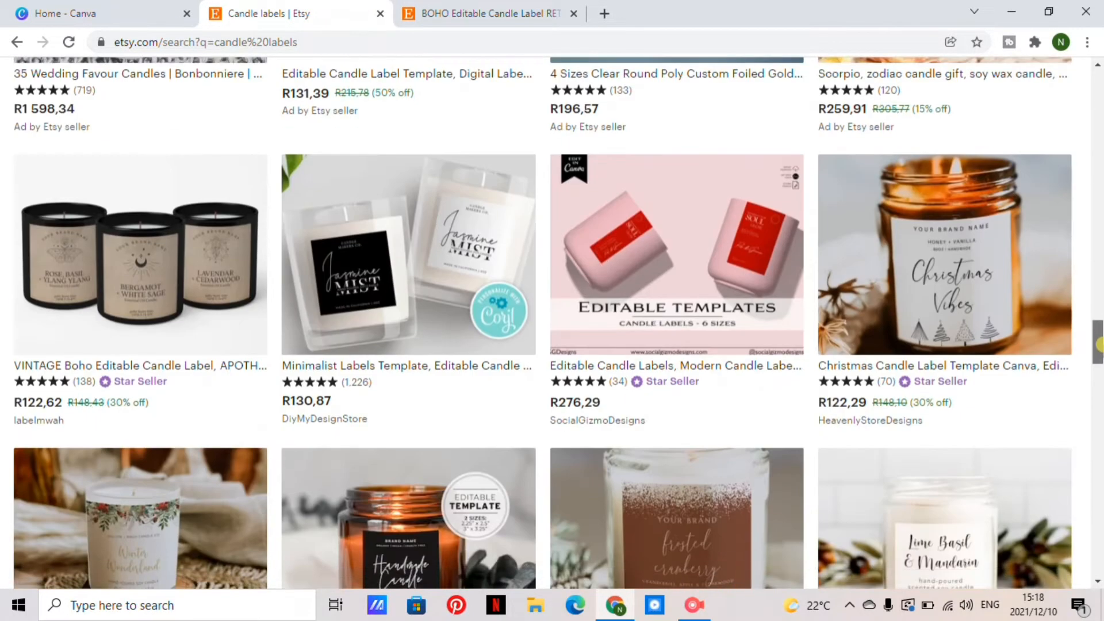
click(970, 311)
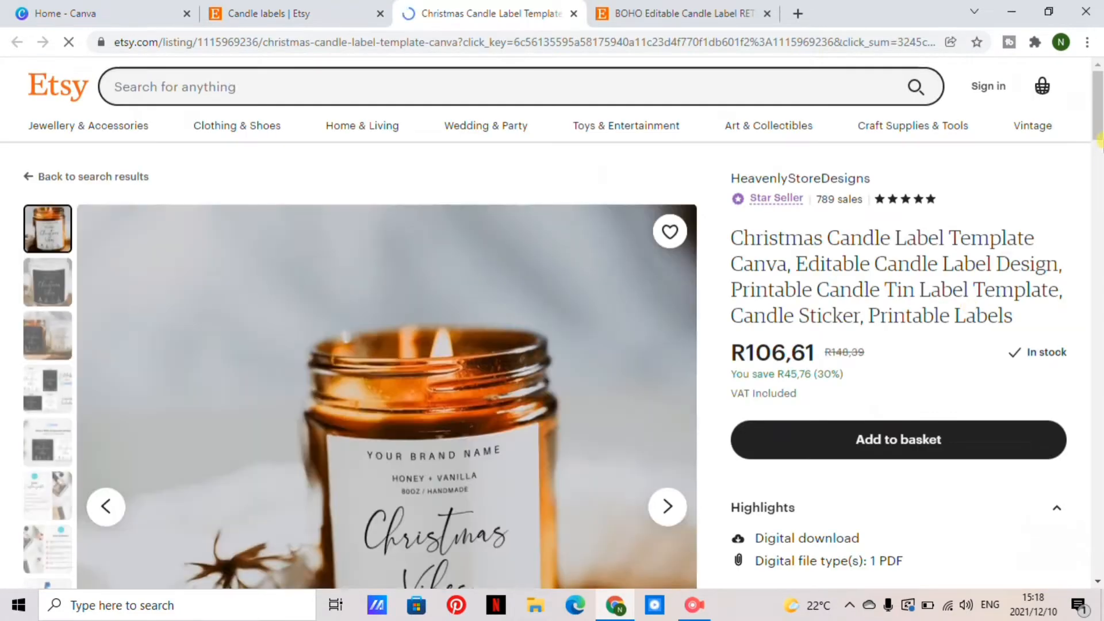
scroll(1099, 142, down, 3)
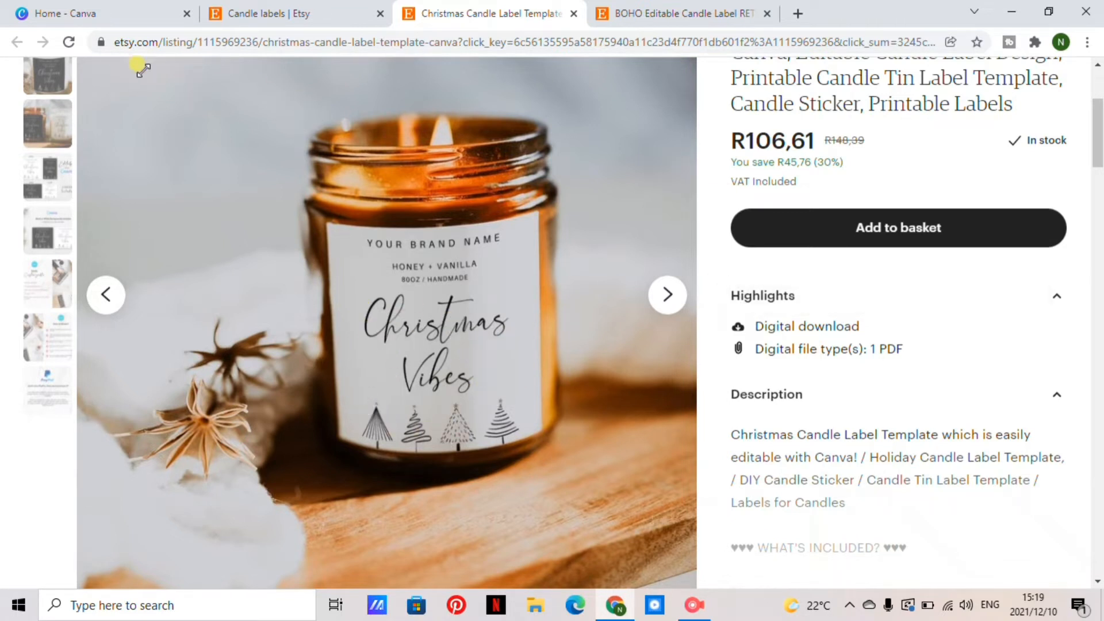
- Browse more of the candle label results and examine the VINTAGE Boho apothecary candle label listing's images and description
click(277, 8)
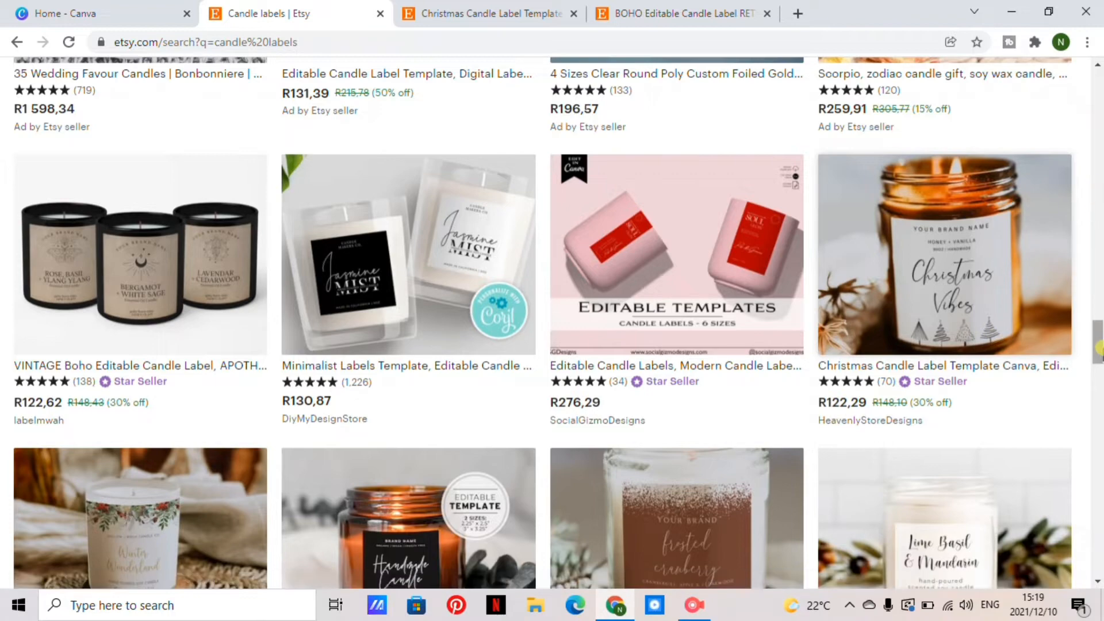
drag(1099, 344, 1099, 384)
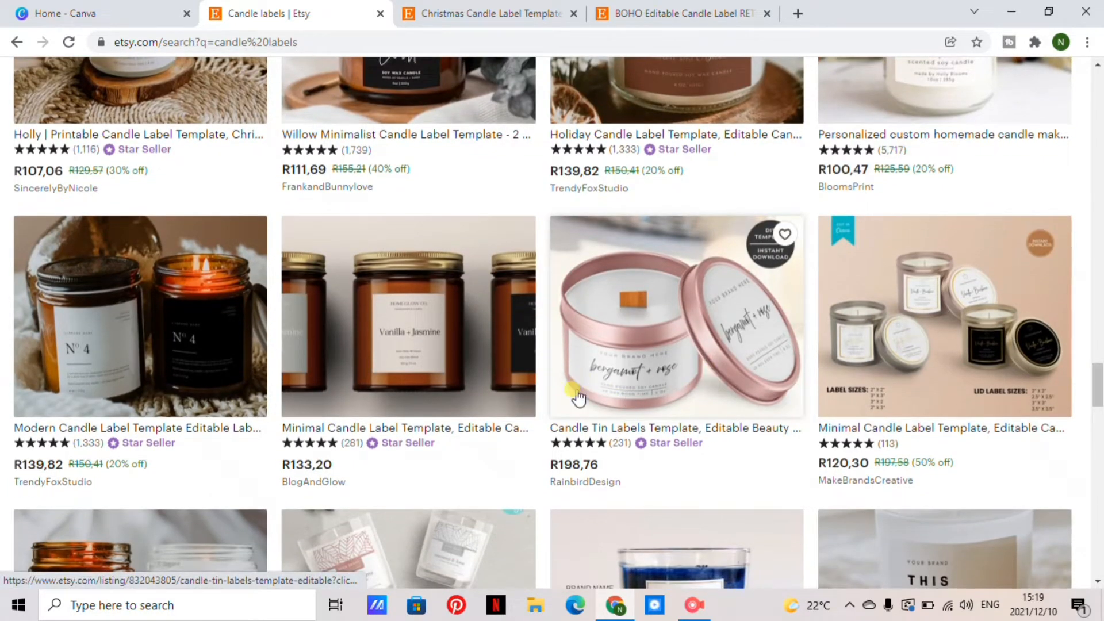
scroll(733, 314, down, 1)
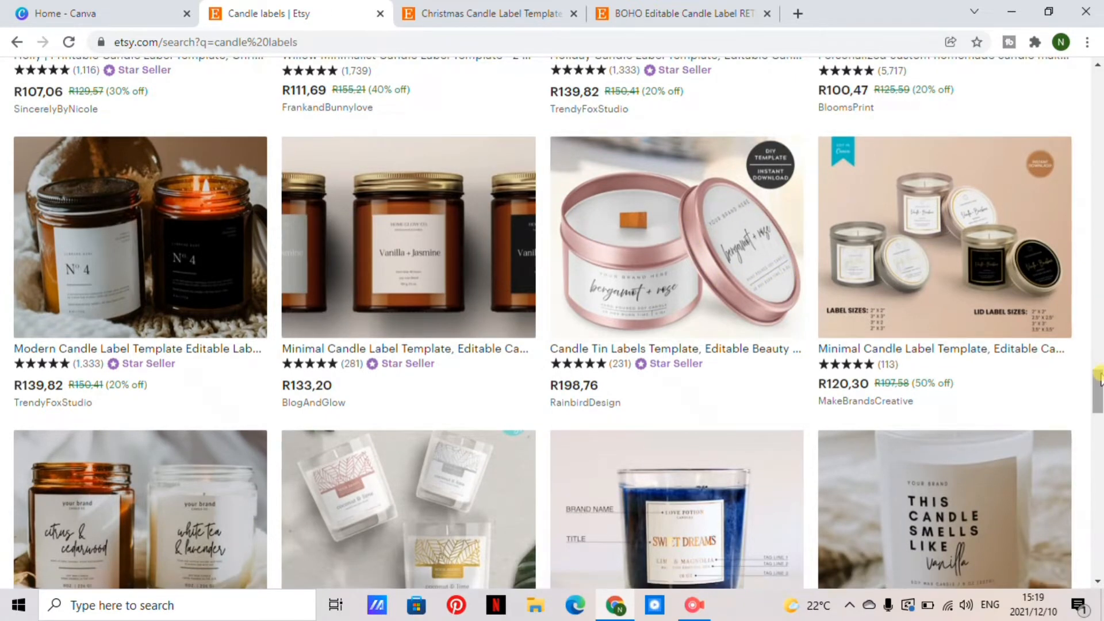
drag(1098, 375, 1100, 202)
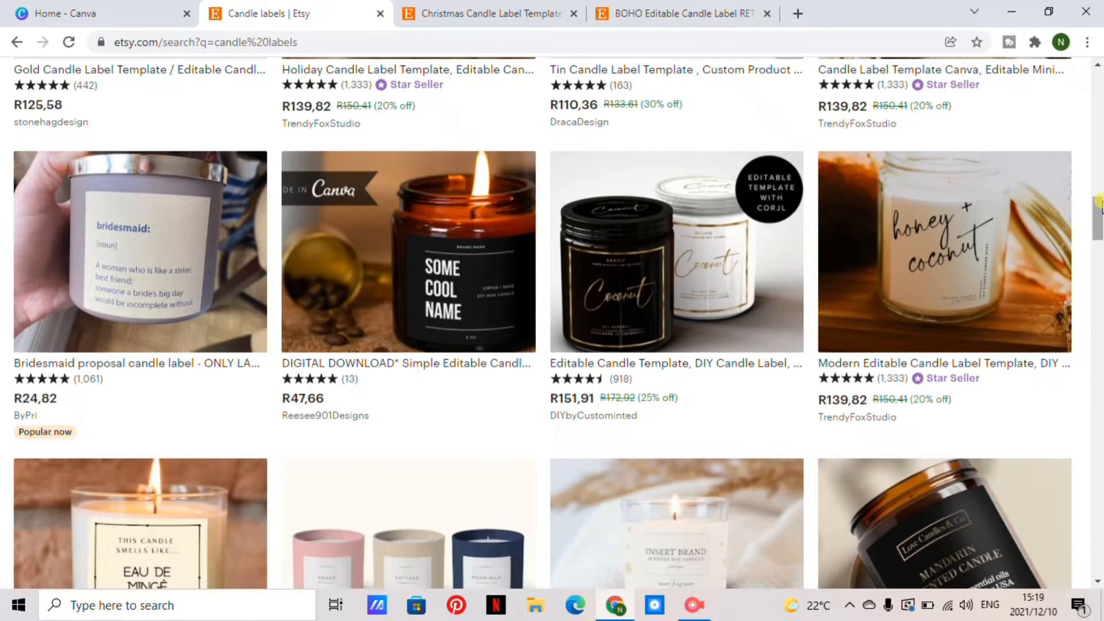
drag(1100, 202, 1099, 161)
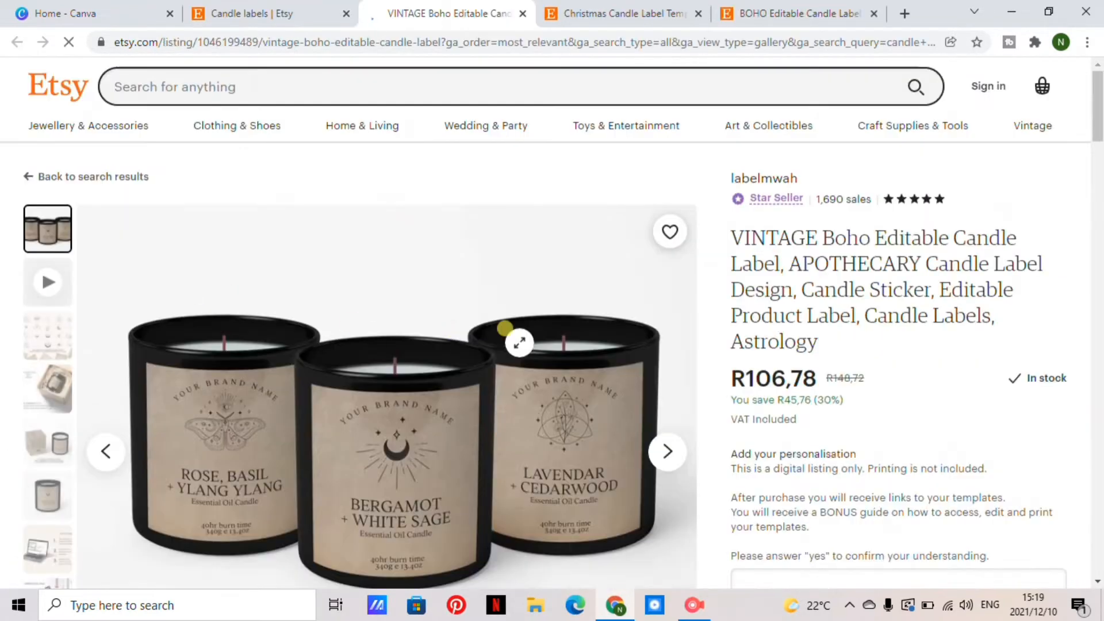
click(1099, 146)
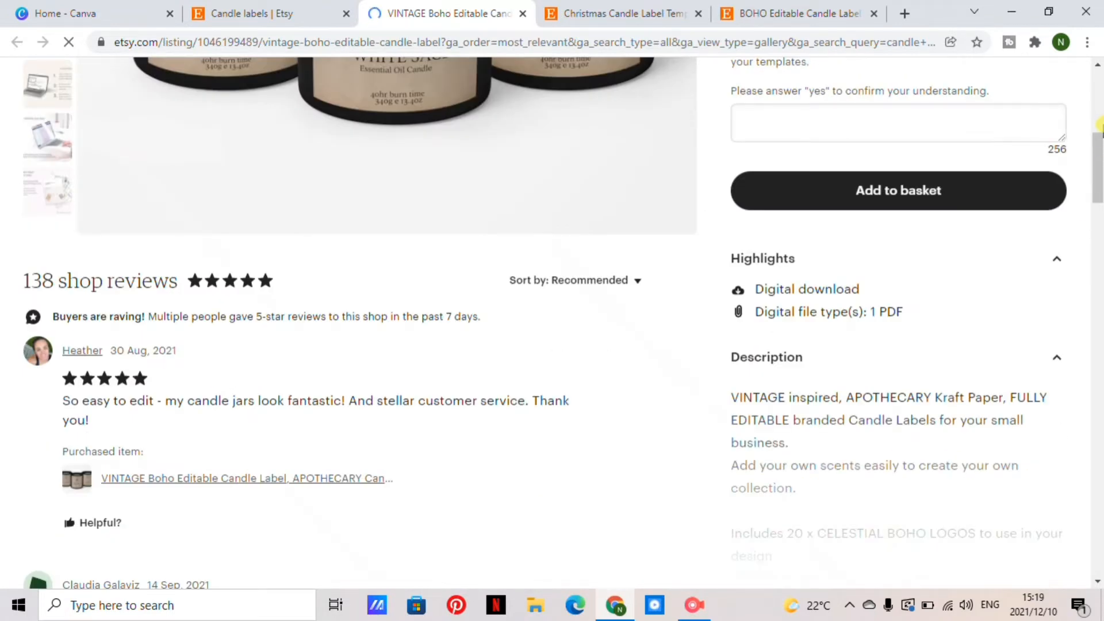
click(1100, 124)
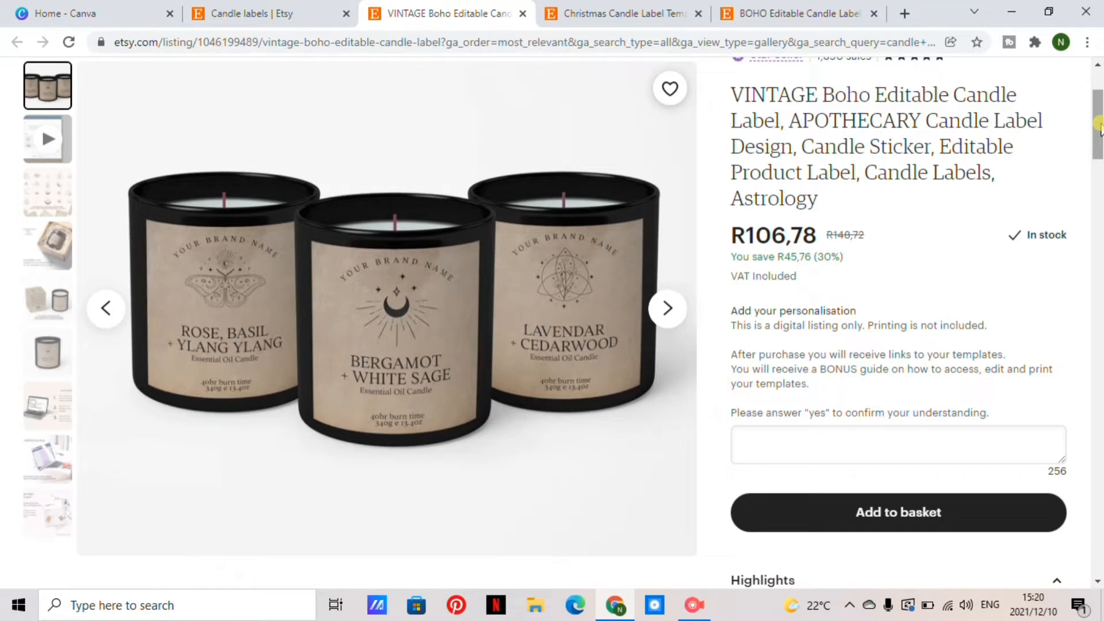
drag(1101, 134, 1100, 99)
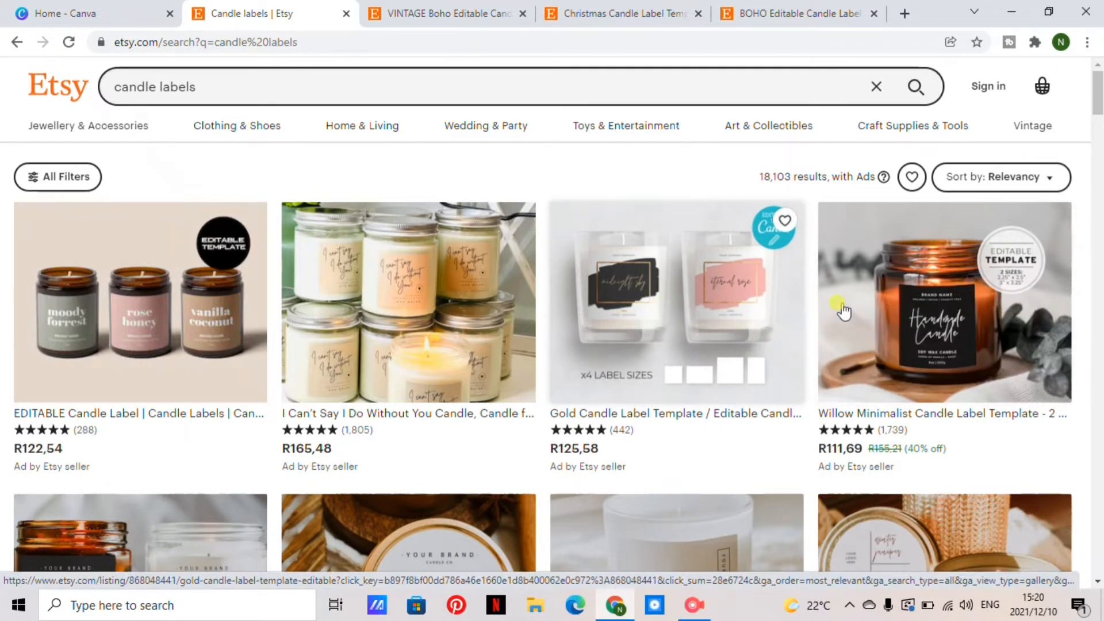
- Switch to Canva and create a new custom-size design 95 mm wide and 85 mm high
click(147, 8)
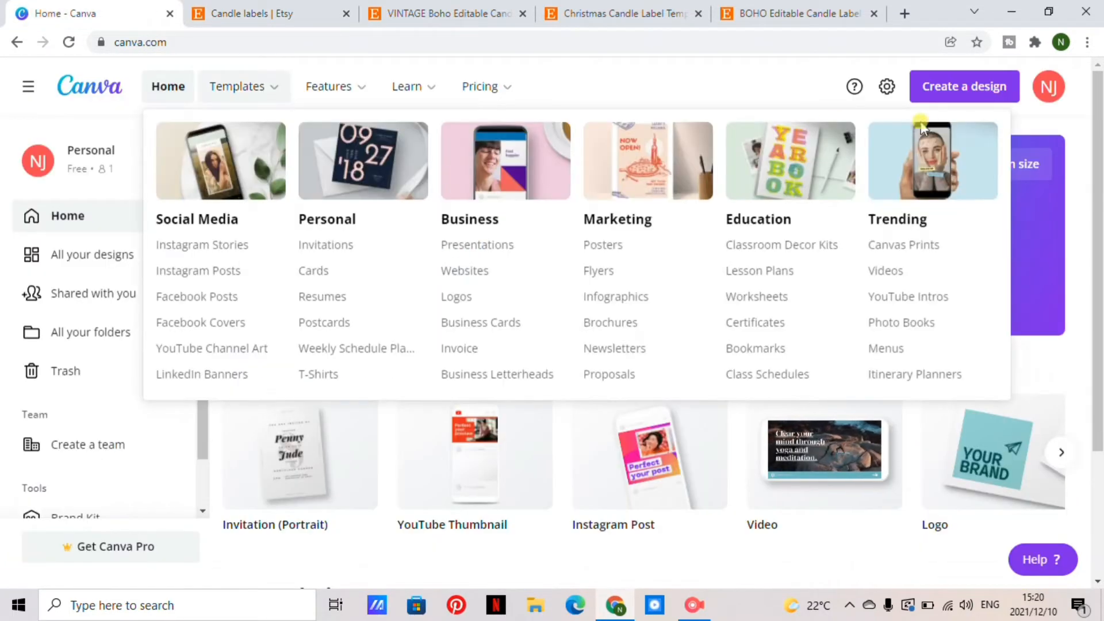
click(979, 100)
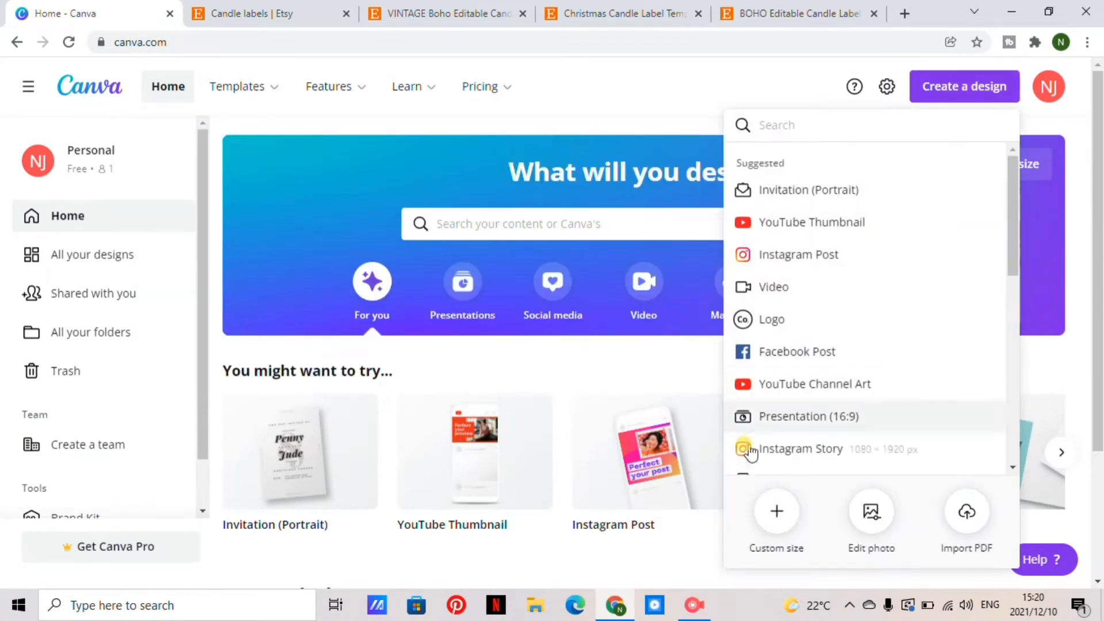
click(774, 513)
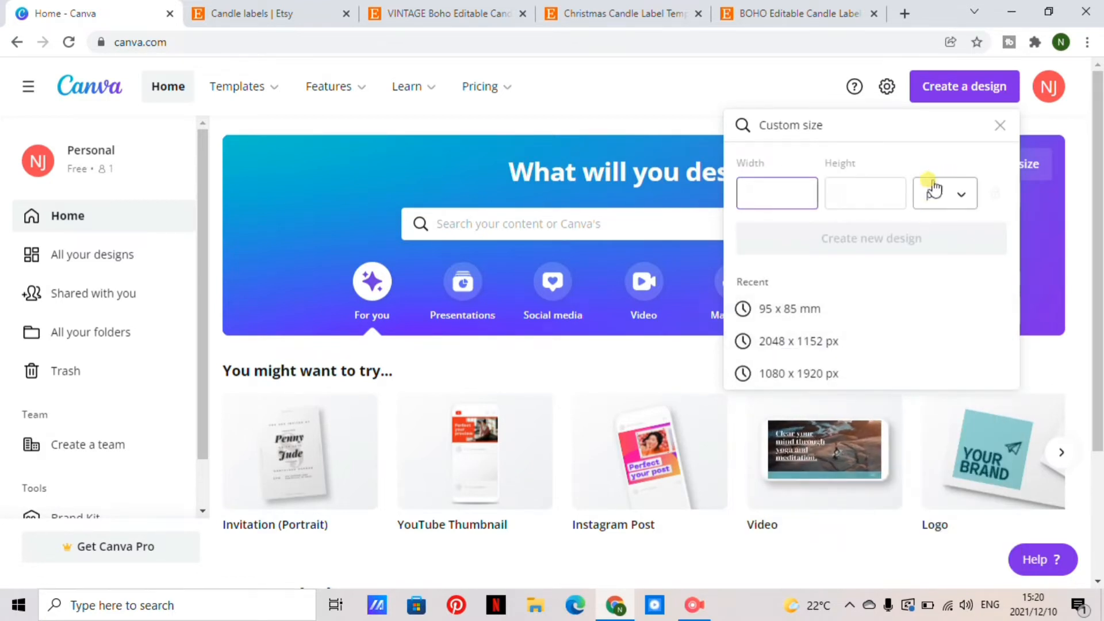
click(943, 203)
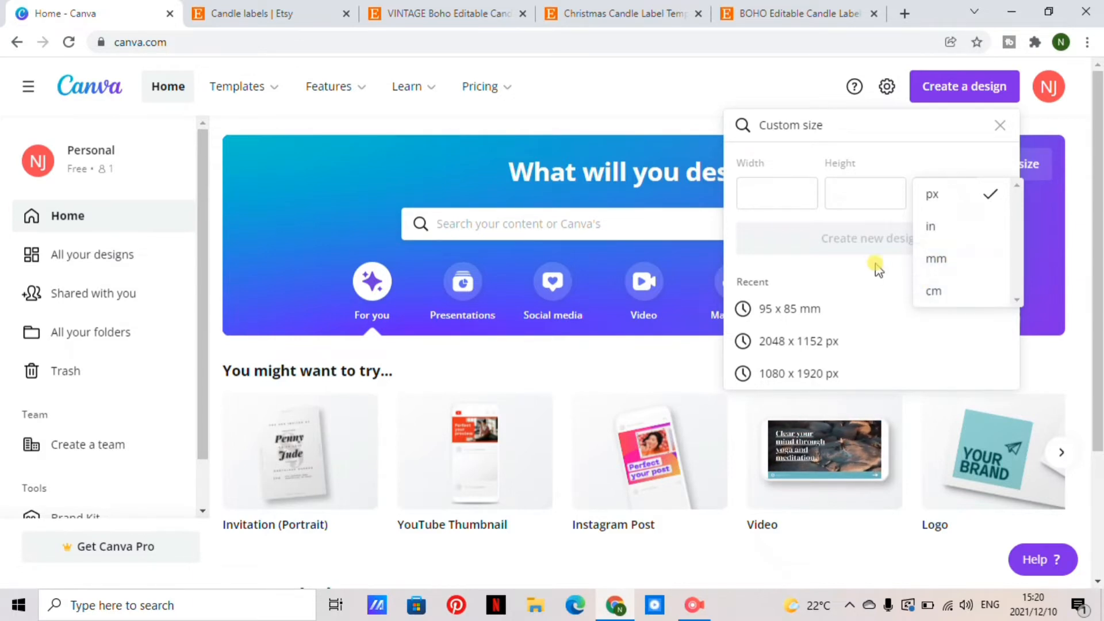
click(936, 260)
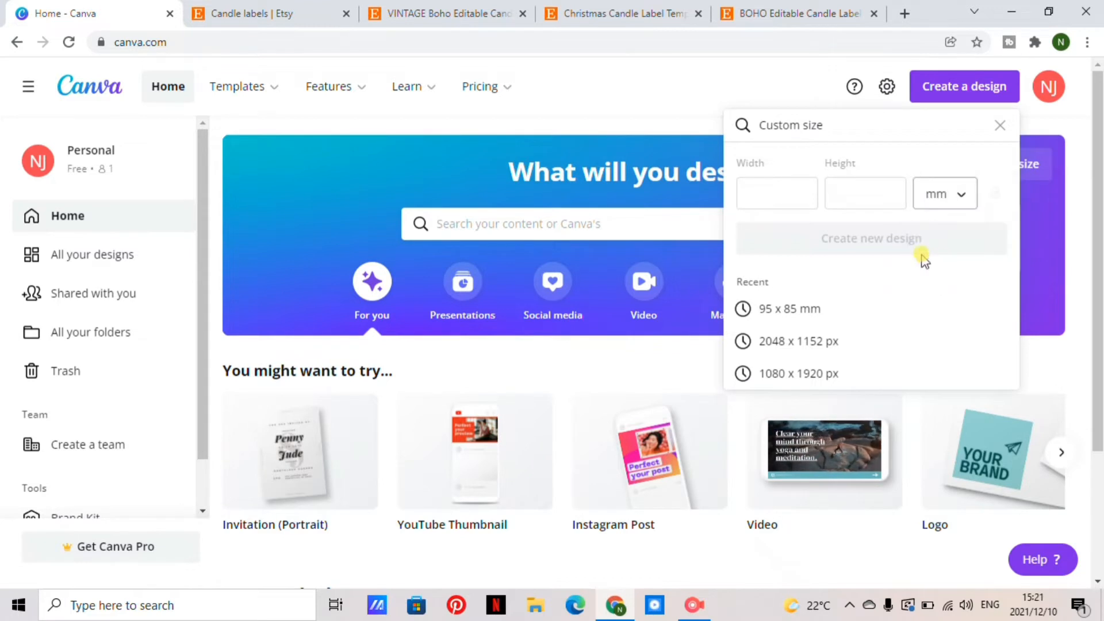
click(774, 196)
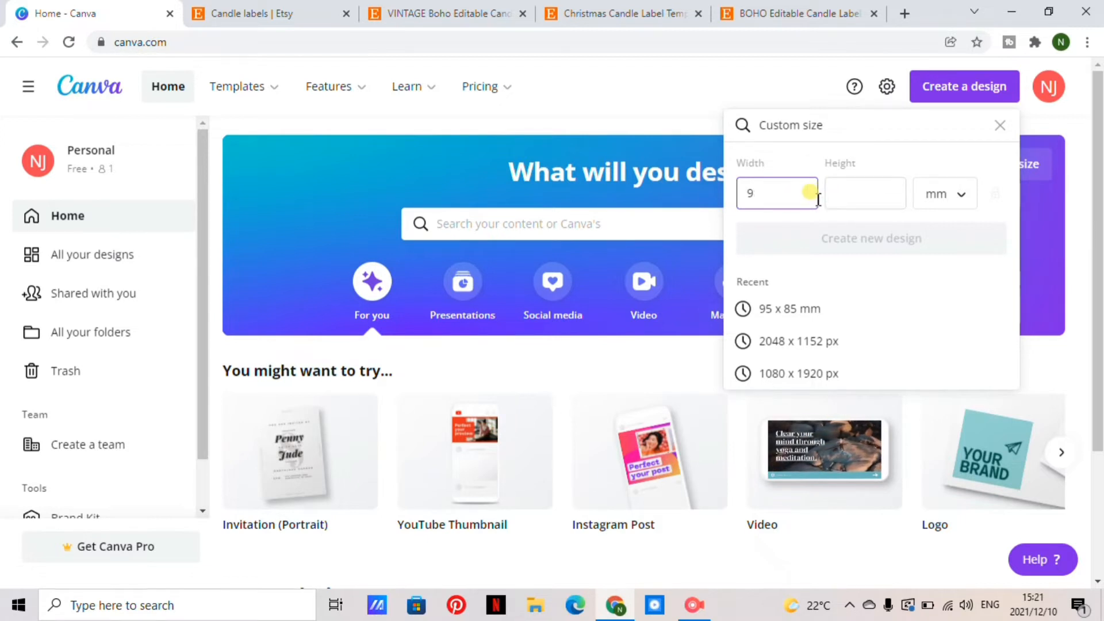
click(874, 193)
text(8)
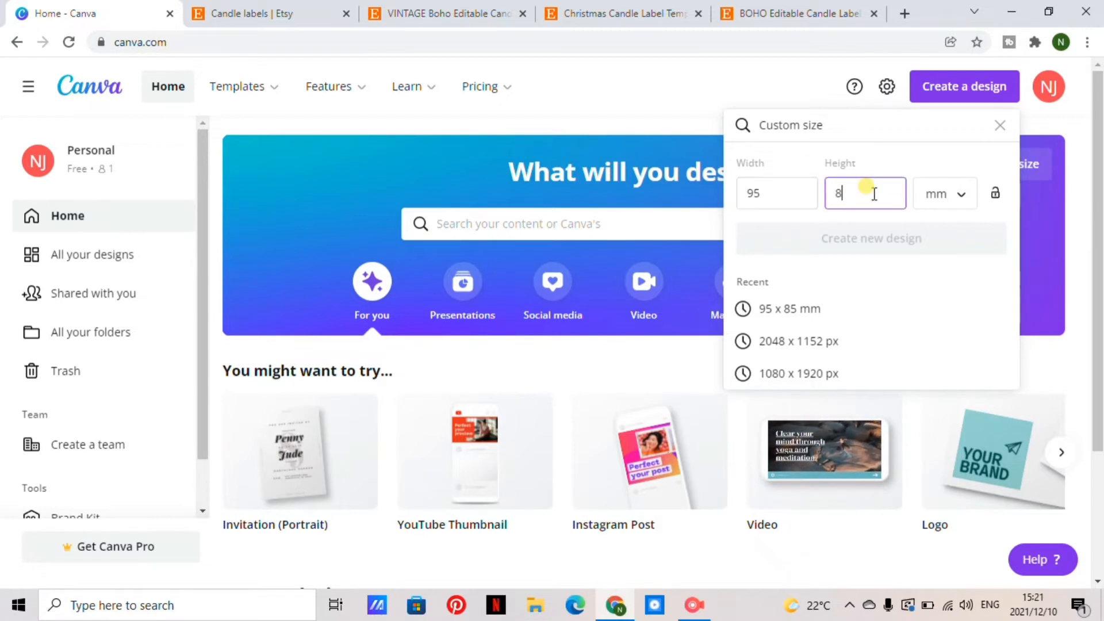
text(5)
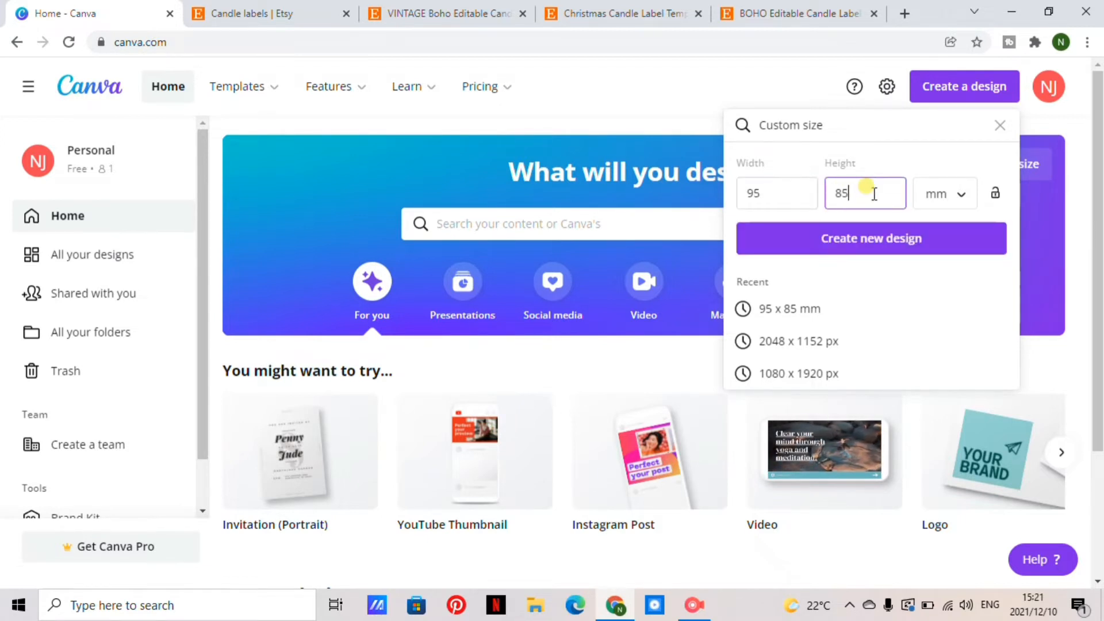
click(873, 247)
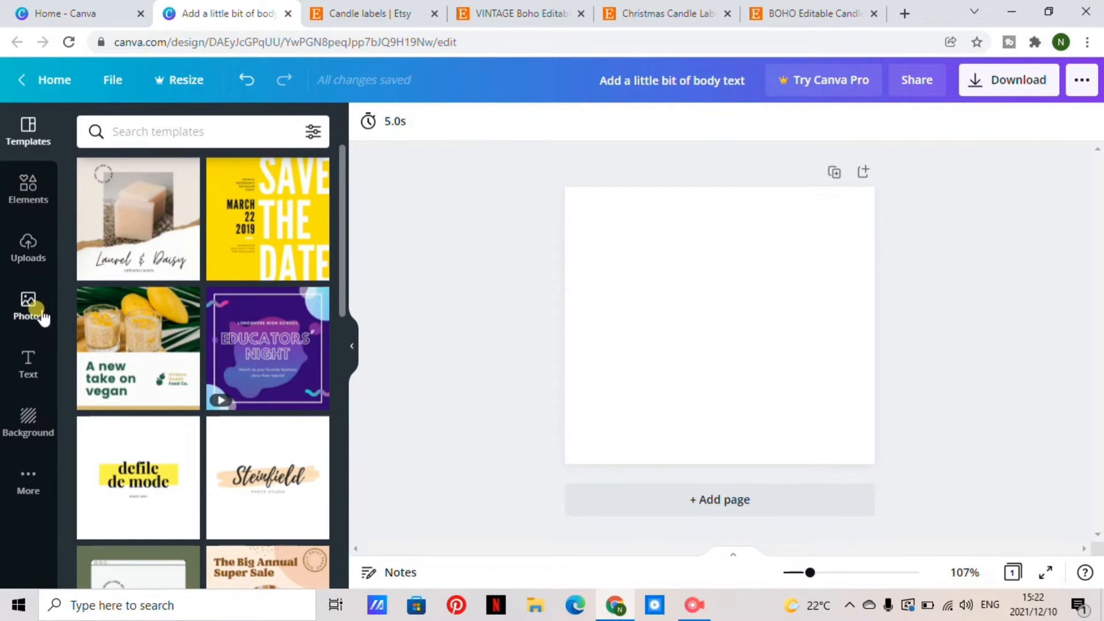
- Look through the available design elements, text styles and font combinations for the label
click(29, 187)
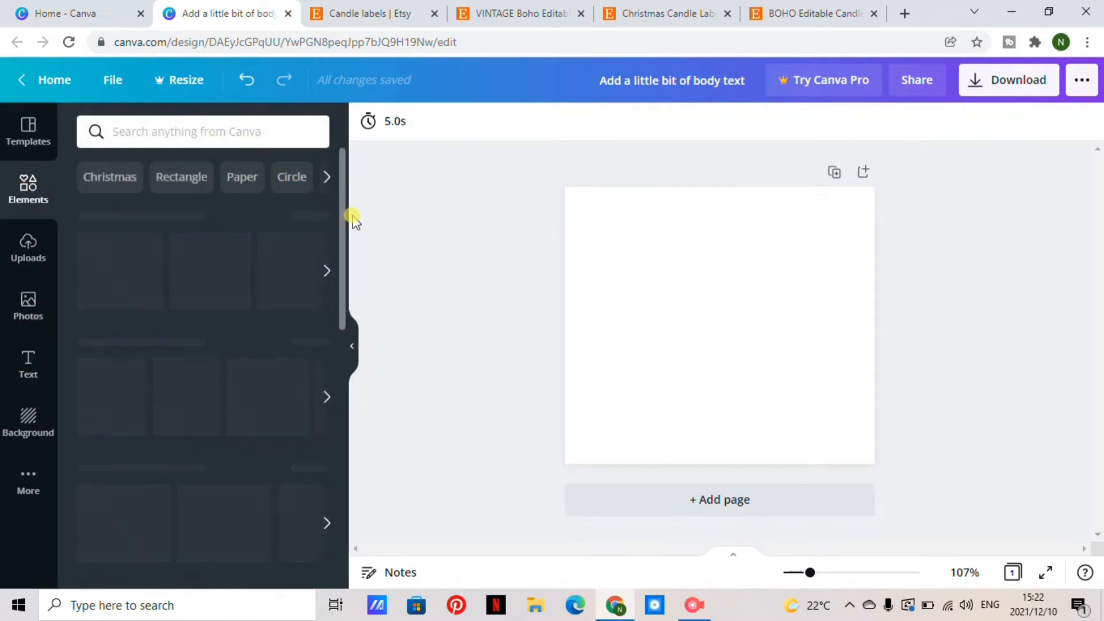
mouse_move(343, 224)
mouse_down()
mouse_move(344, 246)
mouse_move(343, 226)
mouse_up()
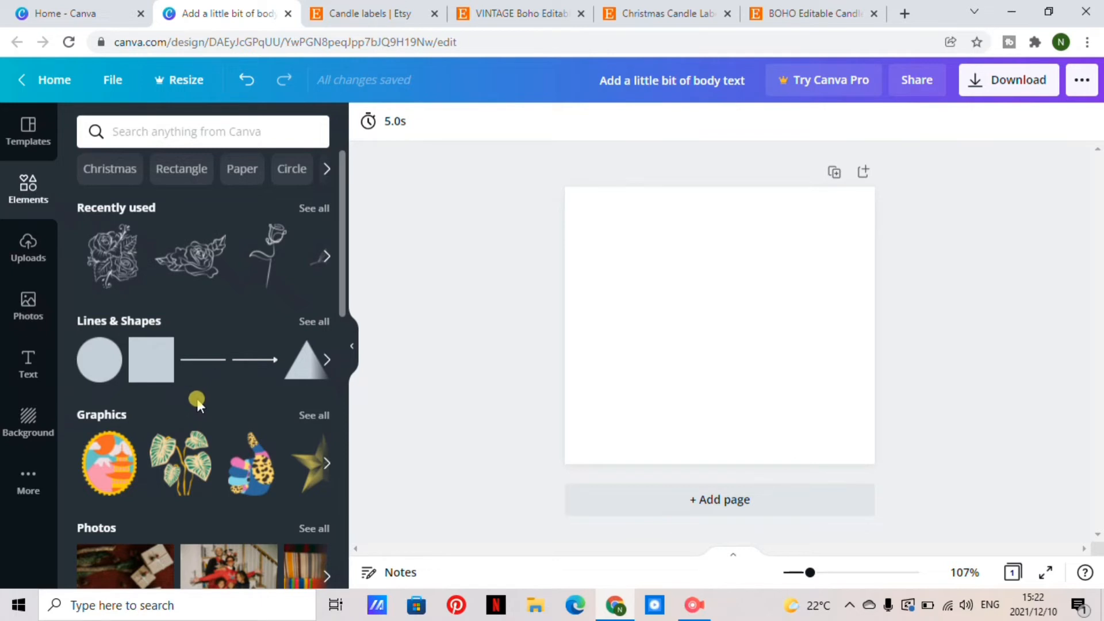
click(22, 364)
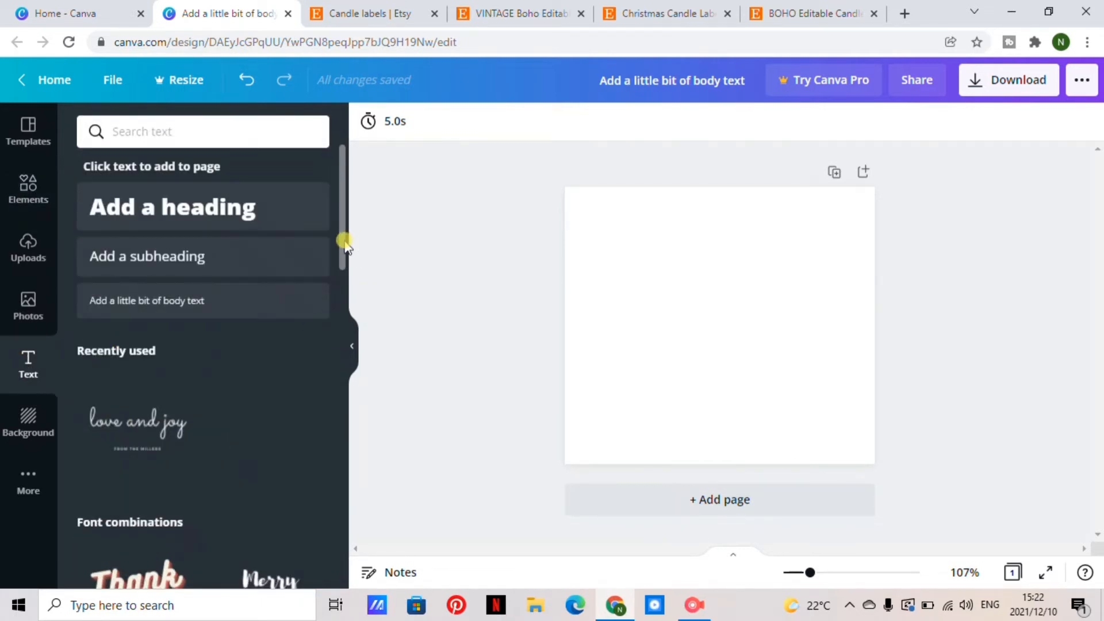
drag(345, 244, 343, 352)
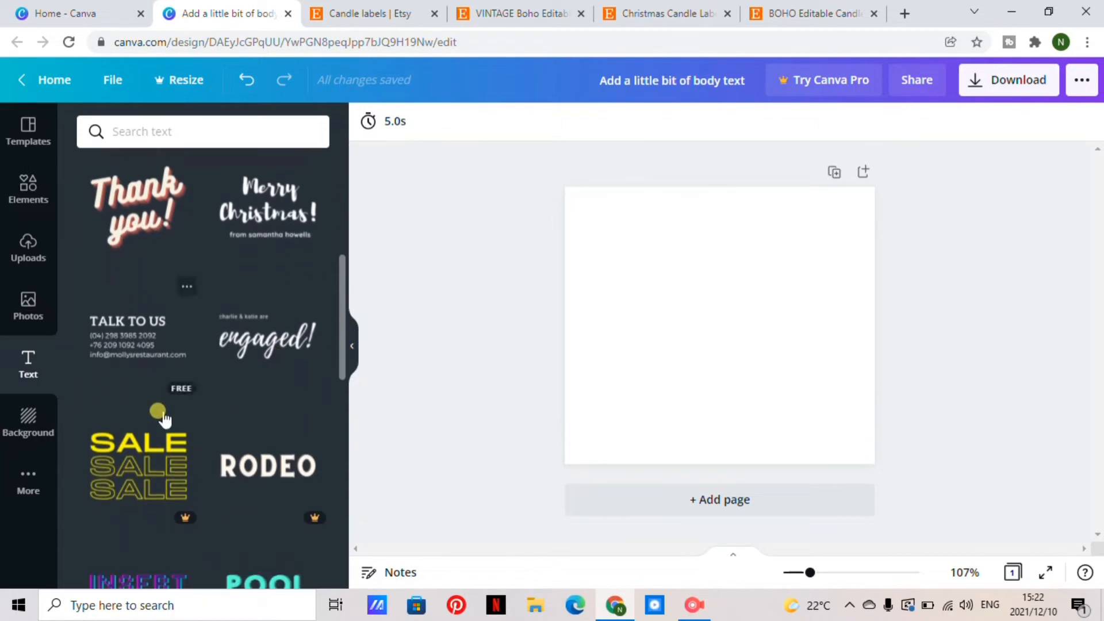
drag(340, 305, 337, 177)
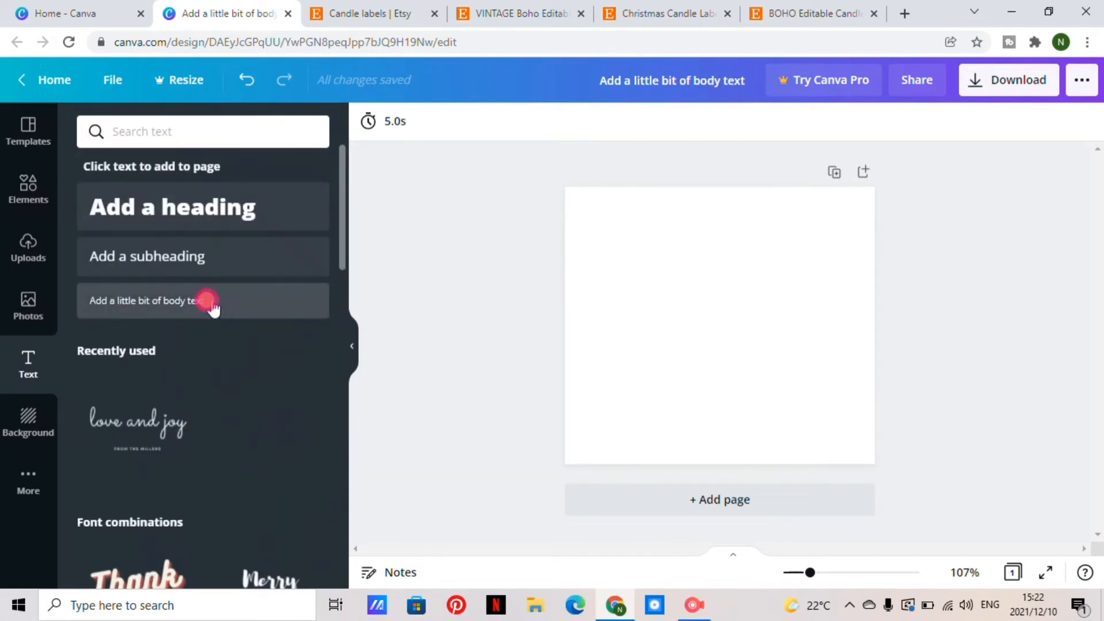
- Add a body text box to the page reading "ROSE GARDEN CANDLE COMPANY", broken into two lines after "GARDEN"
click(210, 305)
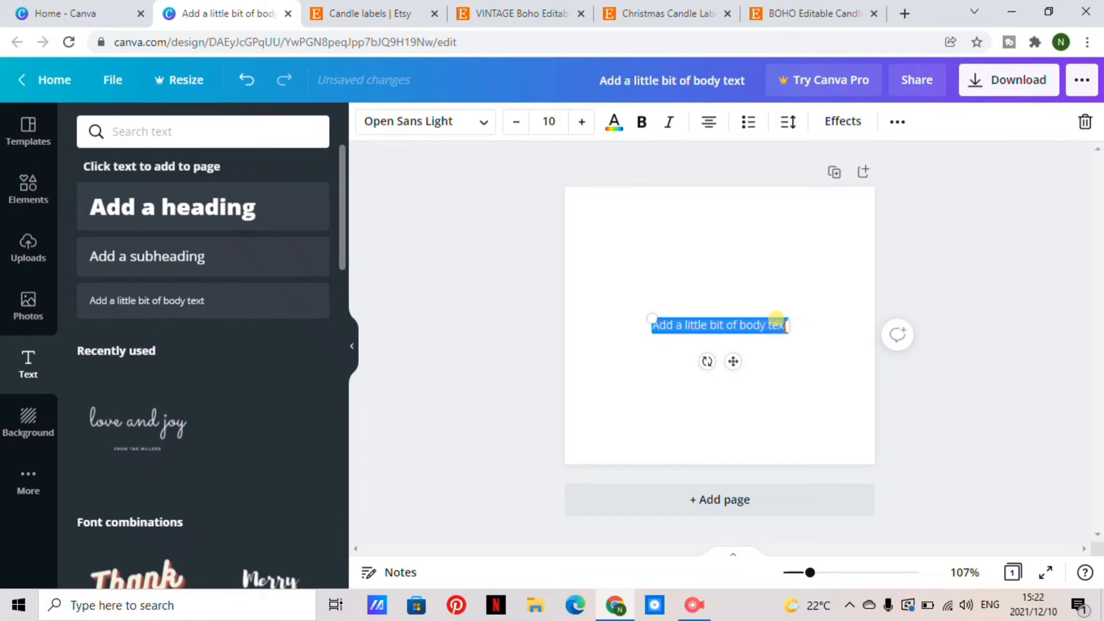
key(BackSpace)
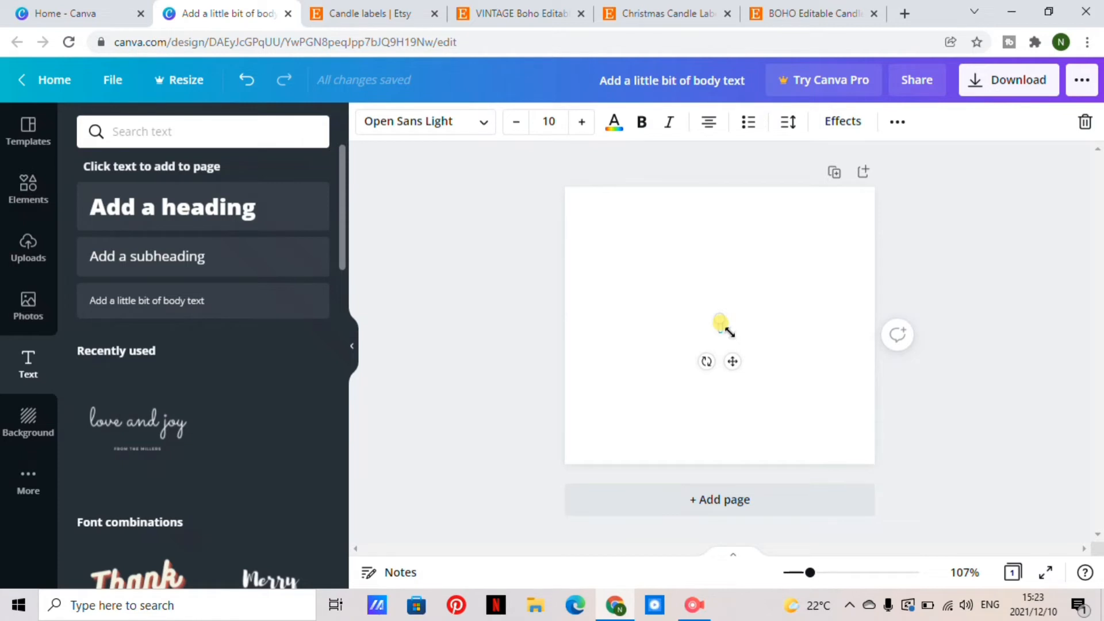
text(ROSE GARDEN CANDLE COMP)
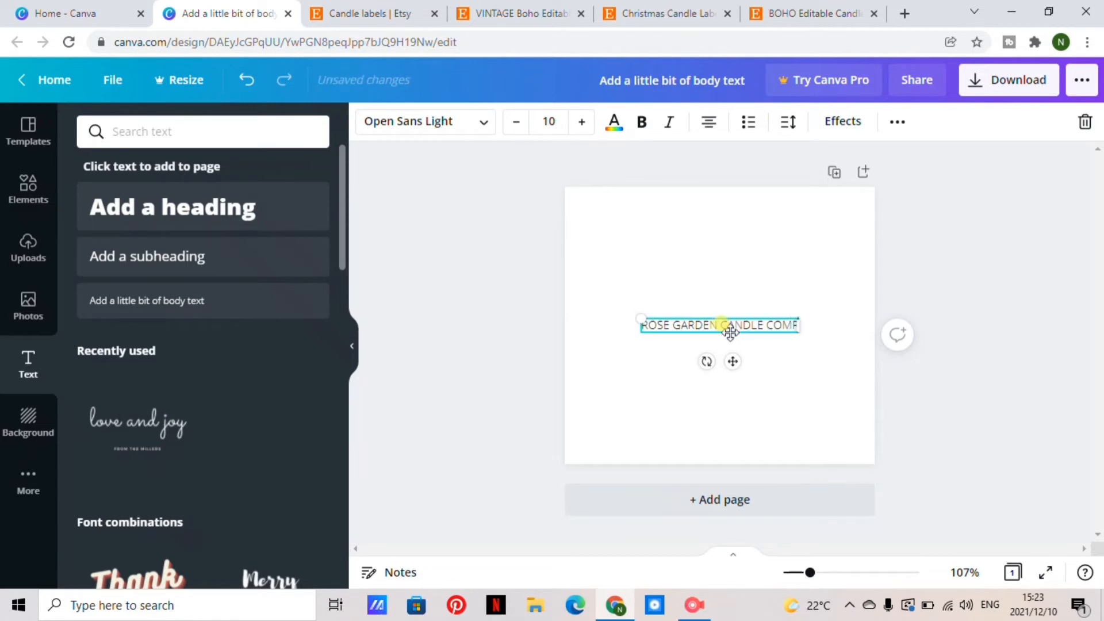
text(ANY)
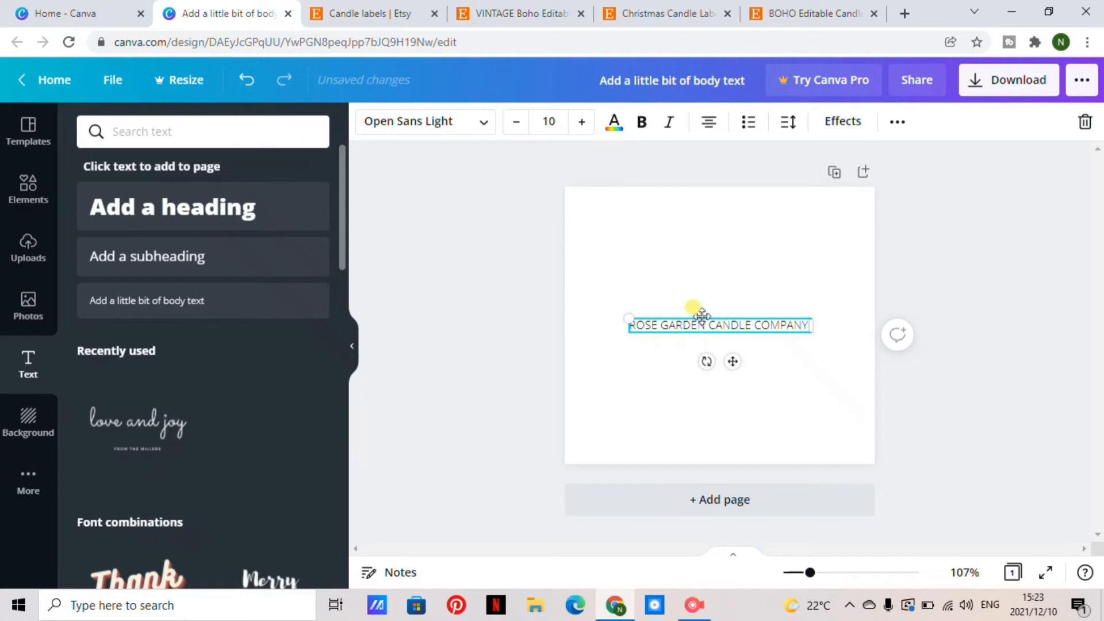
click(710, 326)
key(Return)
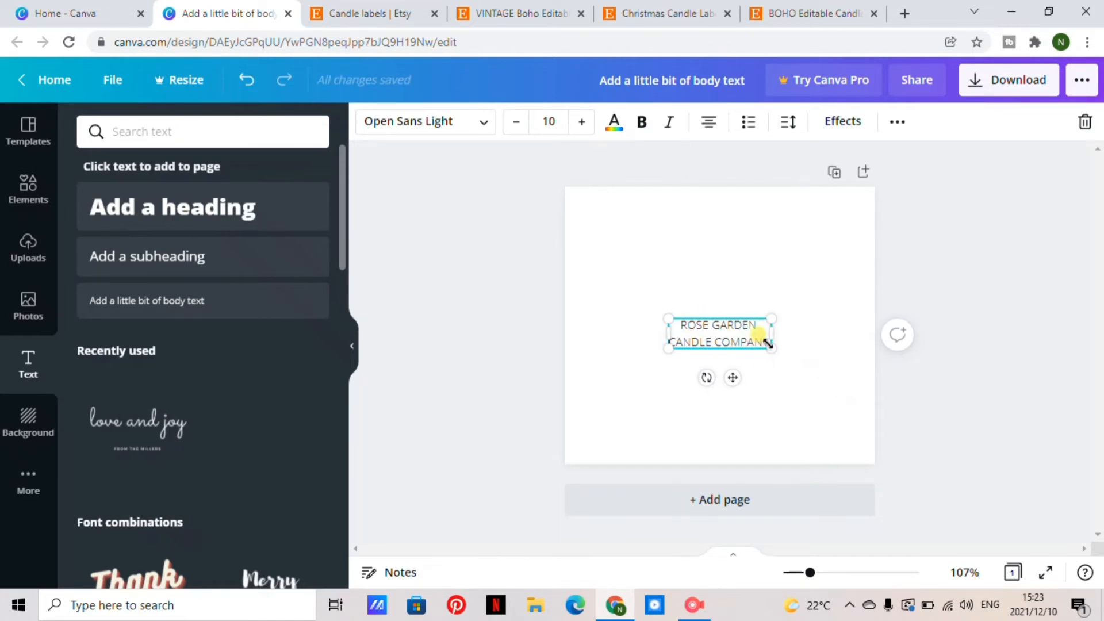
- Browse the available fonts and set the brand name text in Playfair Display
drag(771, 341, 667, 315)
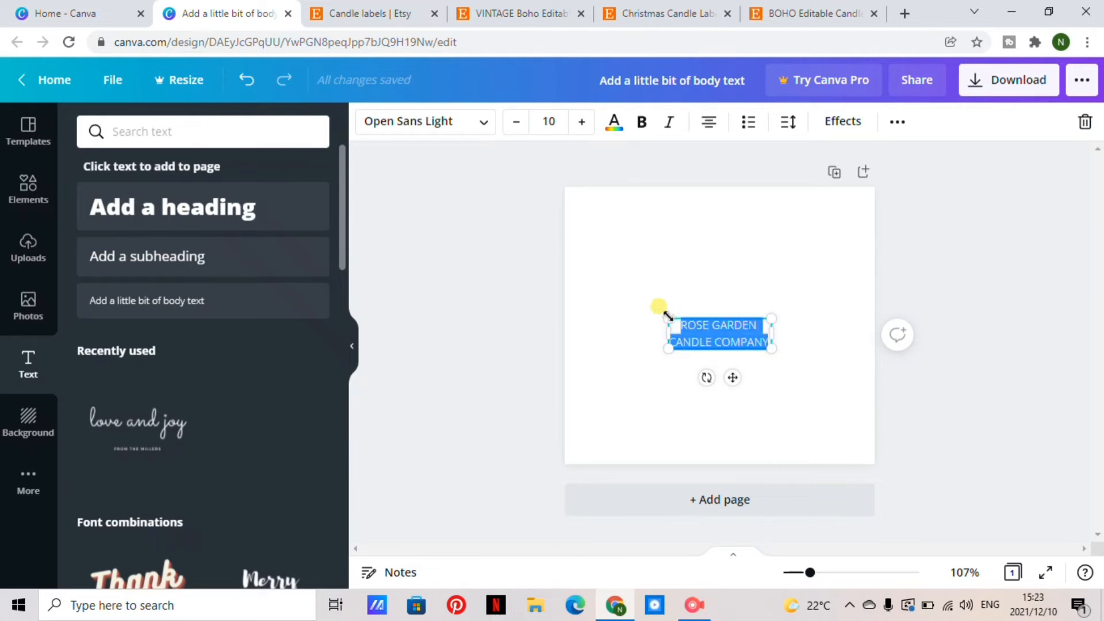
click(486, 123)
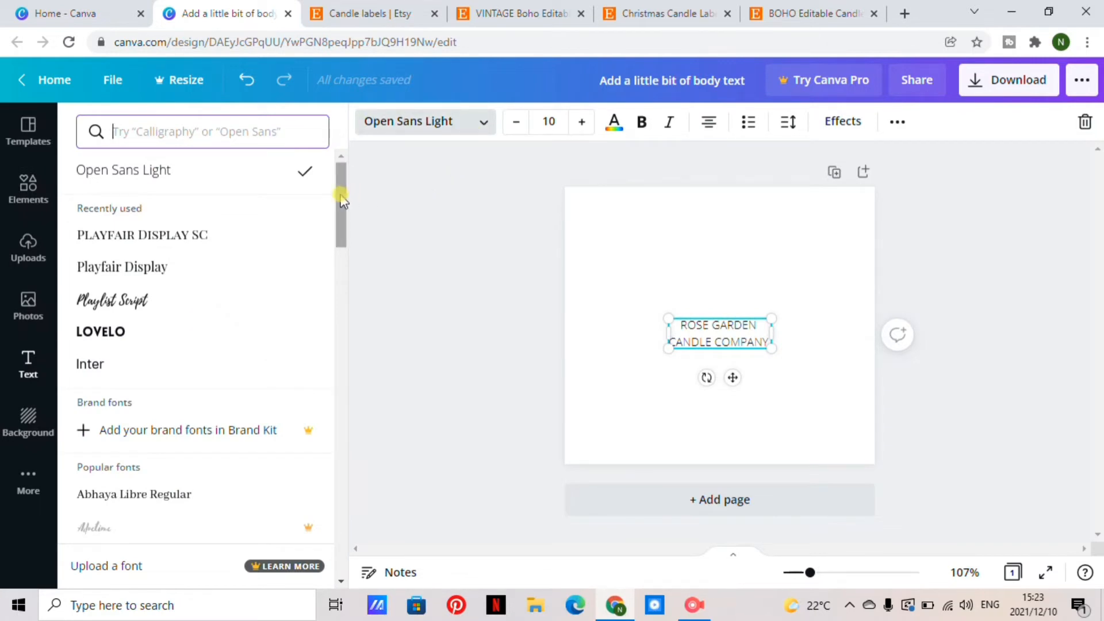
drag(341, 200, 341, 241)
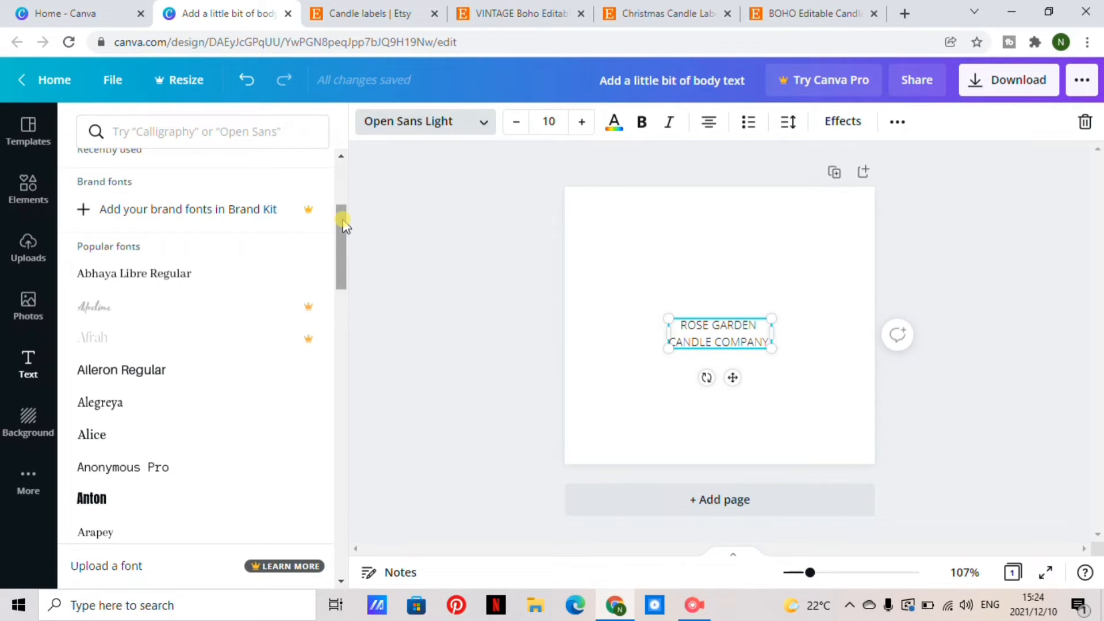
drag(343, 224, 345, 291)
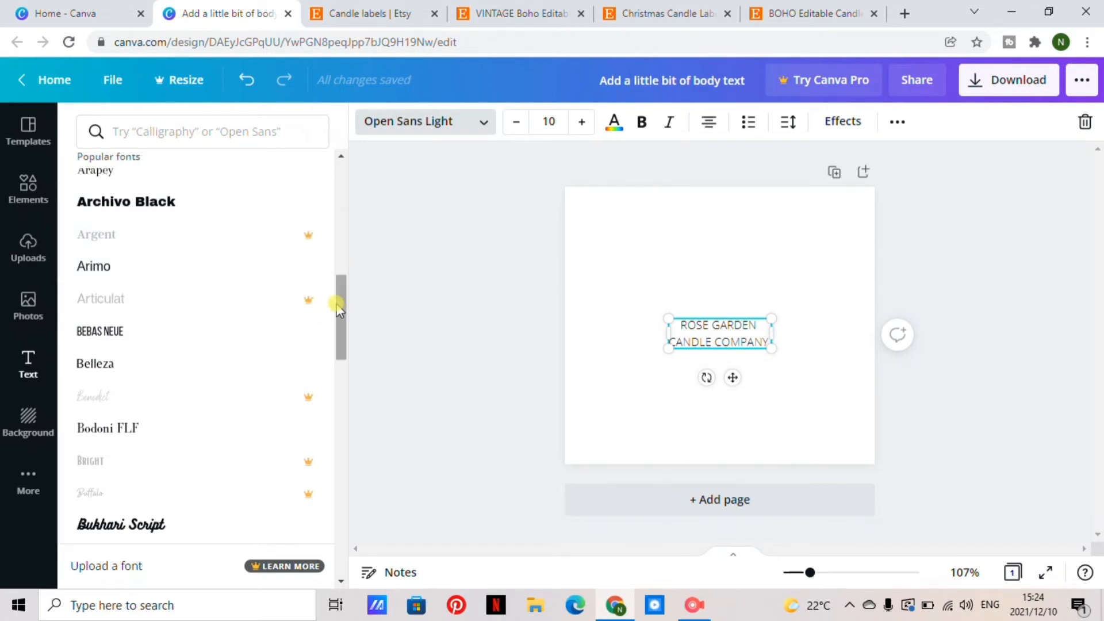
drag(343, 306, 344, 500)
drag(342, 415, 347, 218)
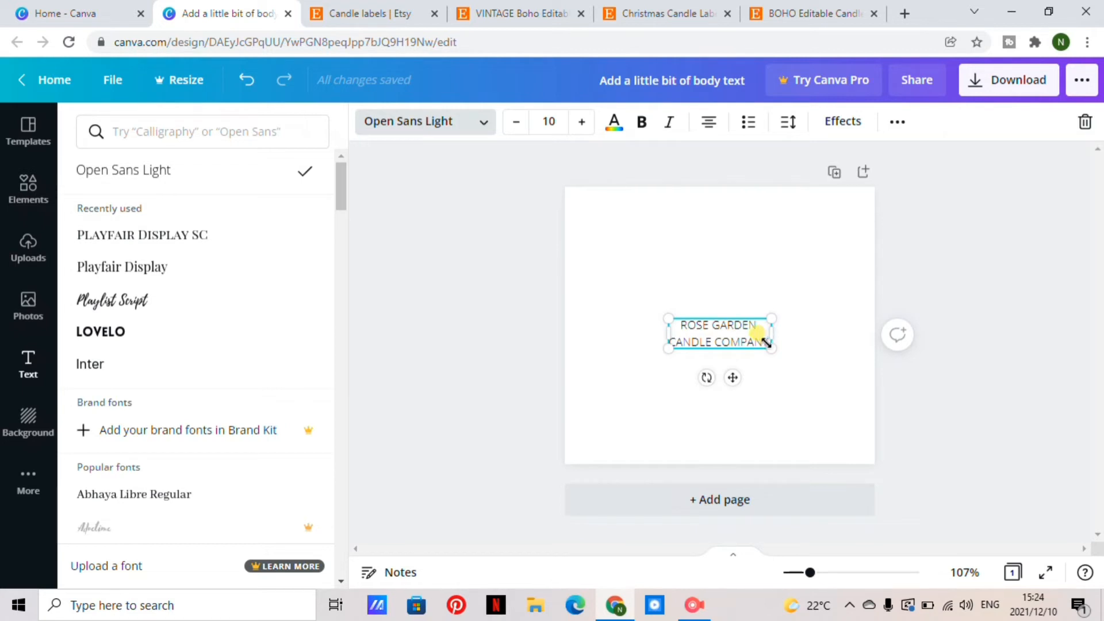
drag(770, 341, 671, 322)
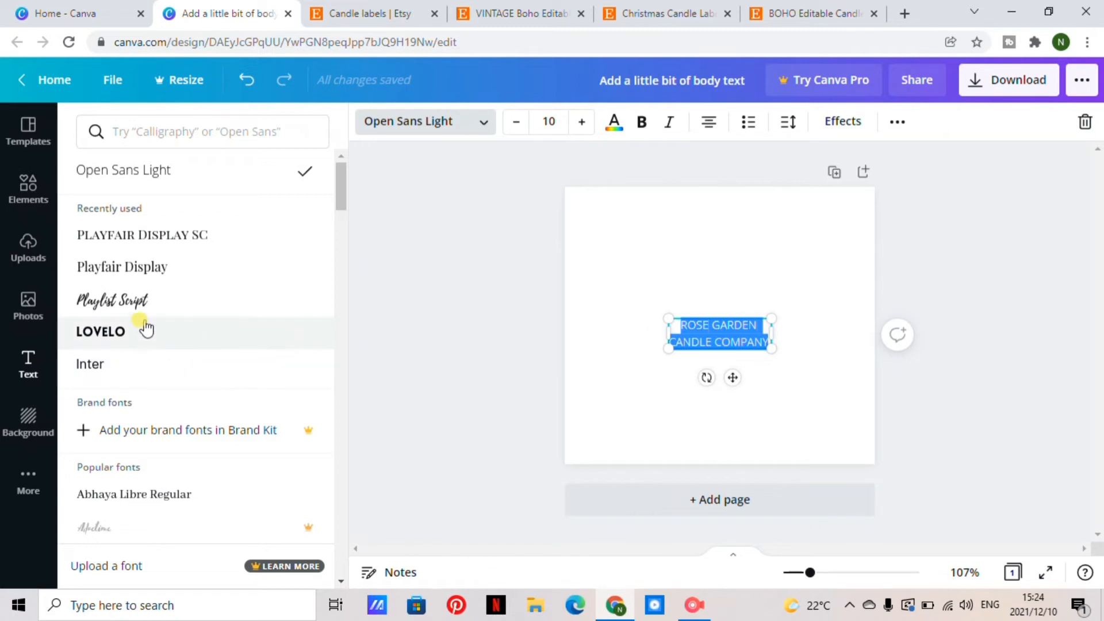
click(193, 273)
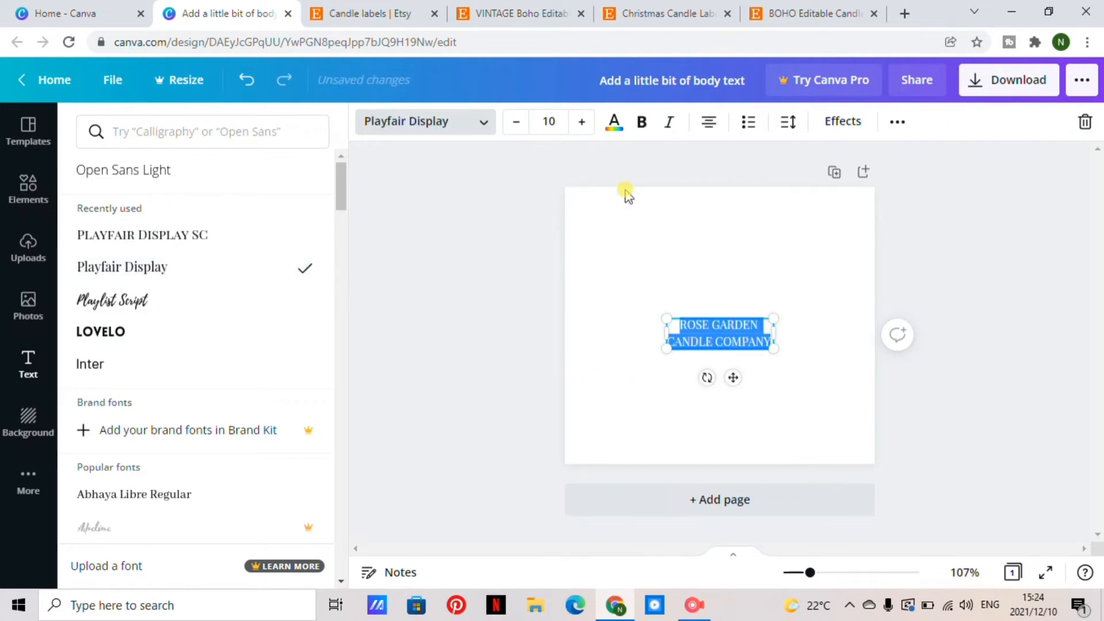
- Increase the brand name's font size to 17
click(581, 122)
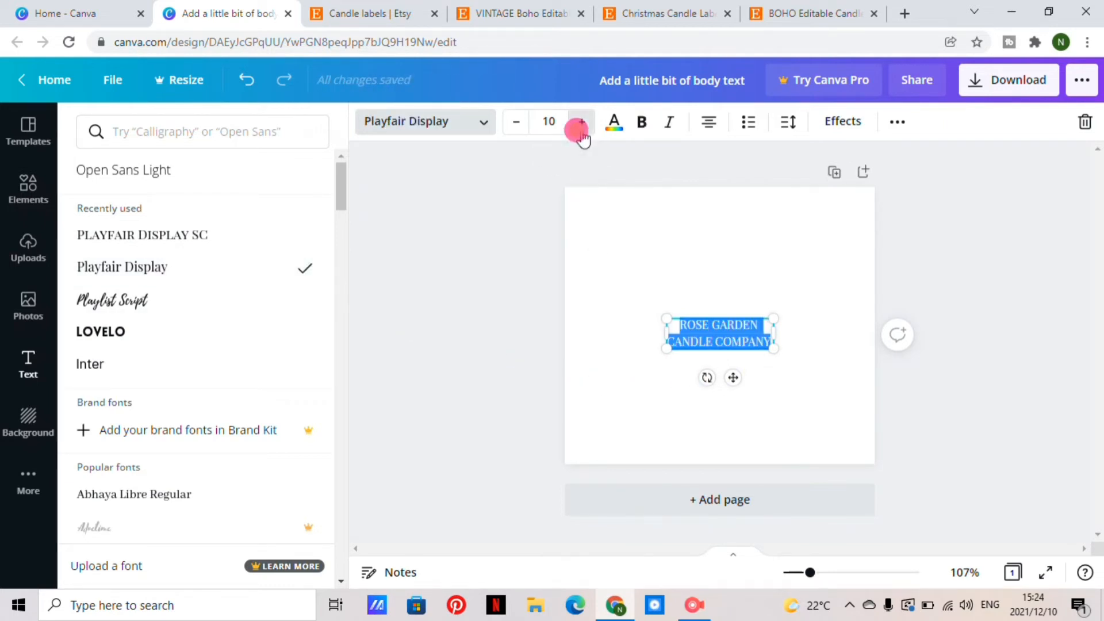
click(581, 122)
click(582, 122)
click(582, 122)
click(582, 122)
click(581, 122)
click(581, 122)
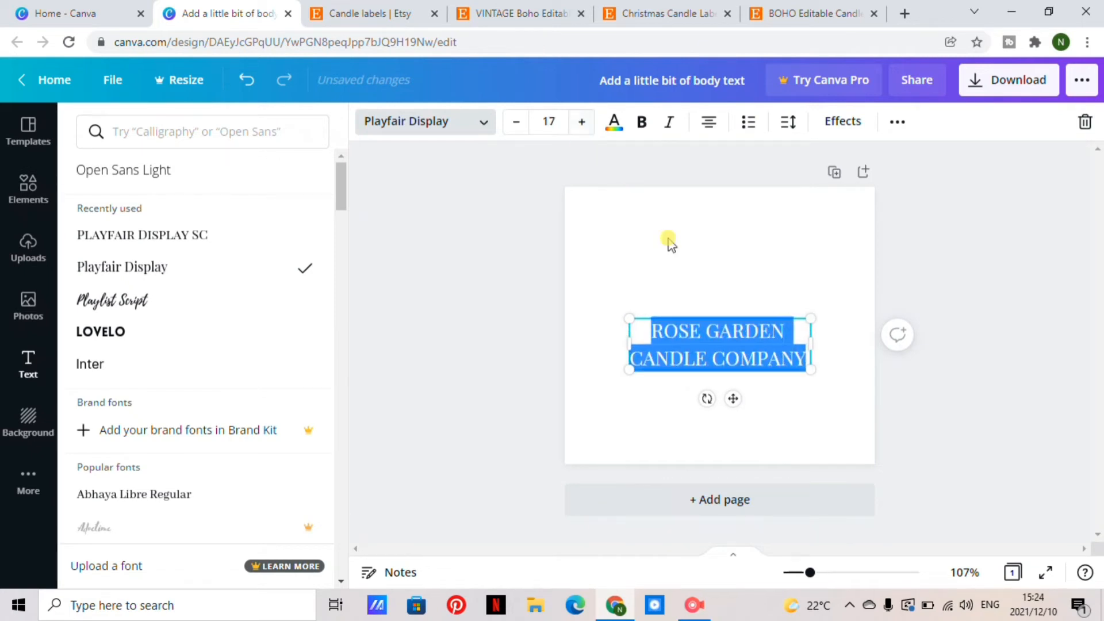
- Move the brand name up to the top of the label, centred horizontally and close to the upper edge
drag(735, 384, 735, 290)
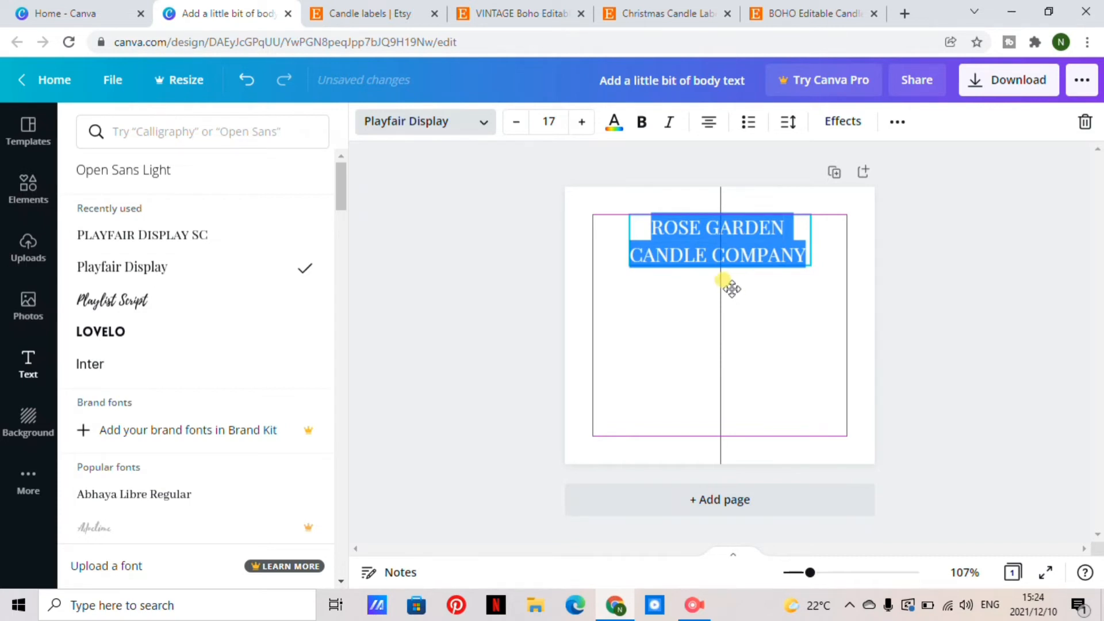
mouse_move(733, 289)
mouse_down()
mouse_move(716, 305)
mouse_move(731, 304)
mouse_move(727, 282)
mouse_move(731, 318)
mouse_move(743, 317)
mouse_move(730, 313)
mouse_move(735, 294)
mouse_up()
click(765, 333)
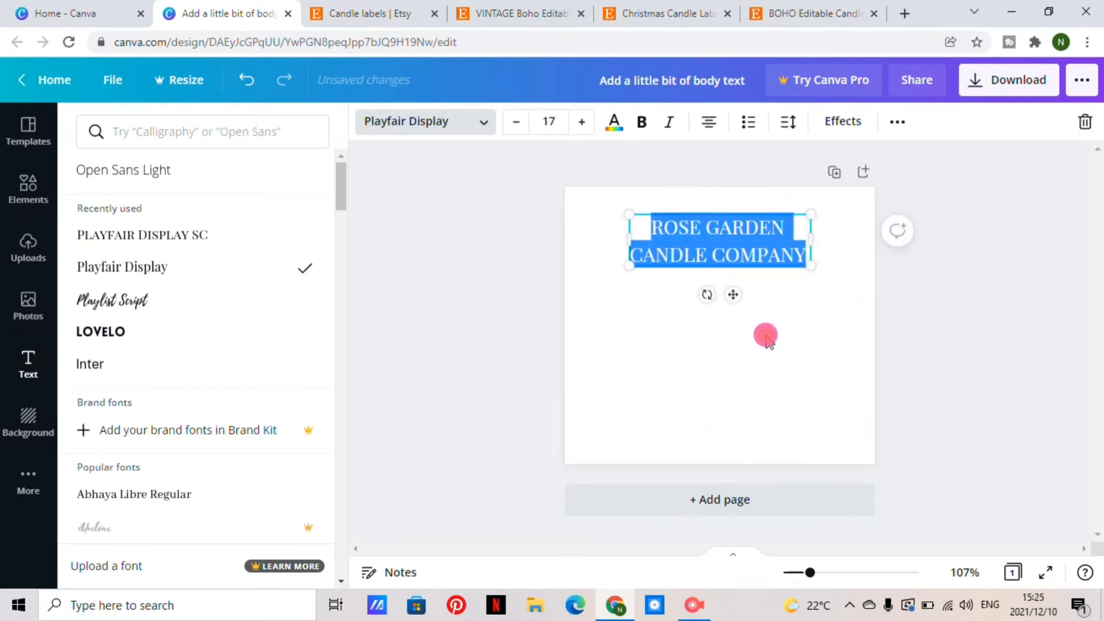
click(767, 338)
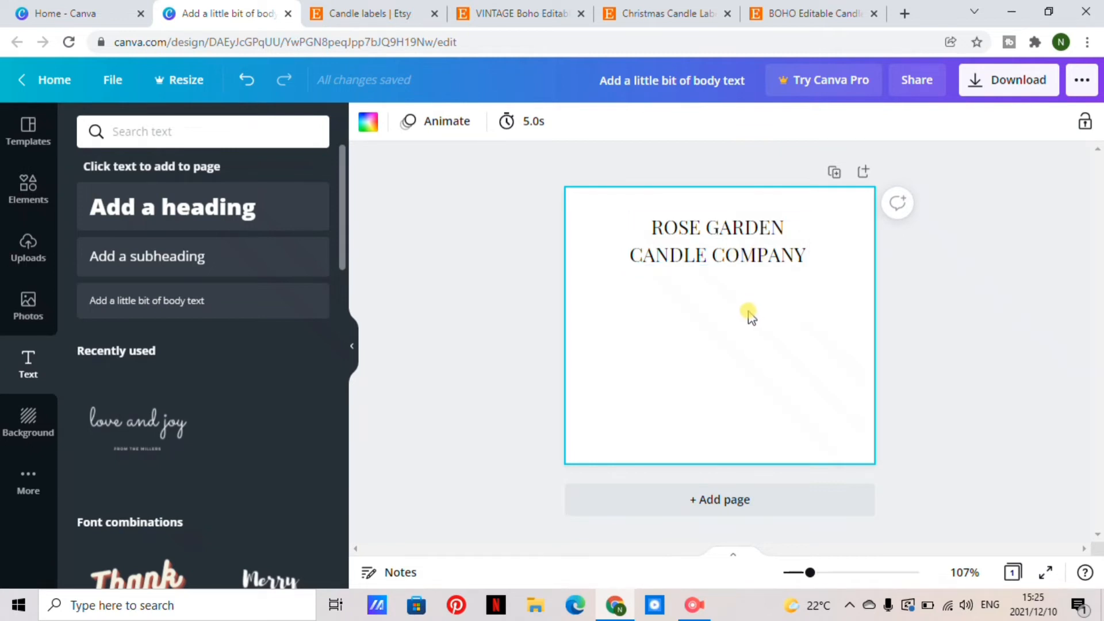
click(734, 260)
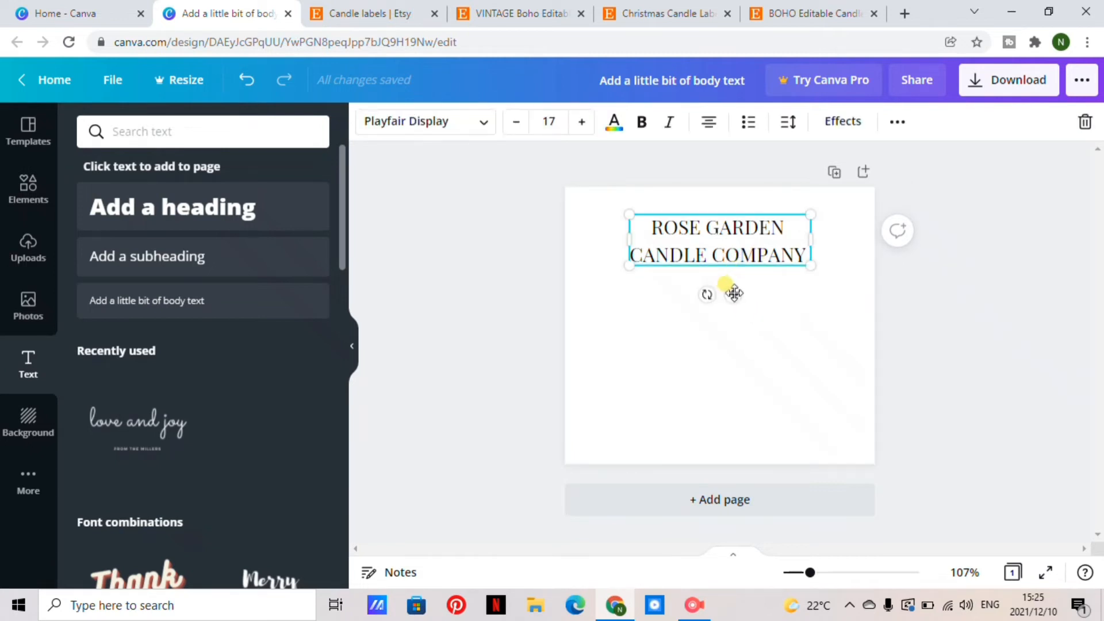
drag(735, 293, 734, 278)
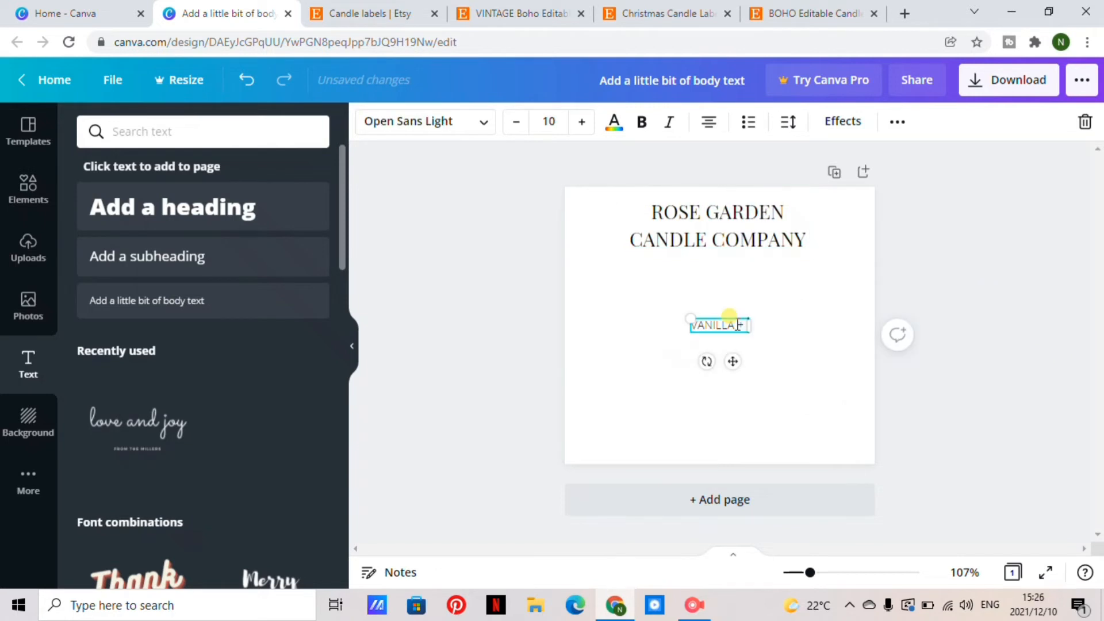
- Complete the scent name text as "VANILLA + ROSE" and format it in Playlist Script at size 22
text(+ ROSE)
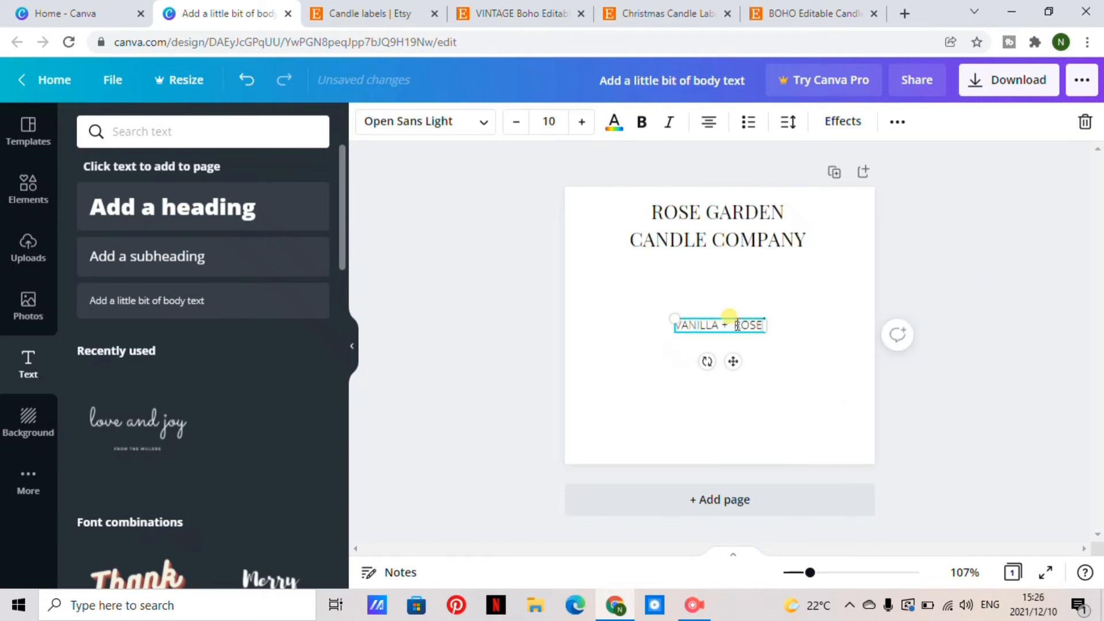
click(733, 362)
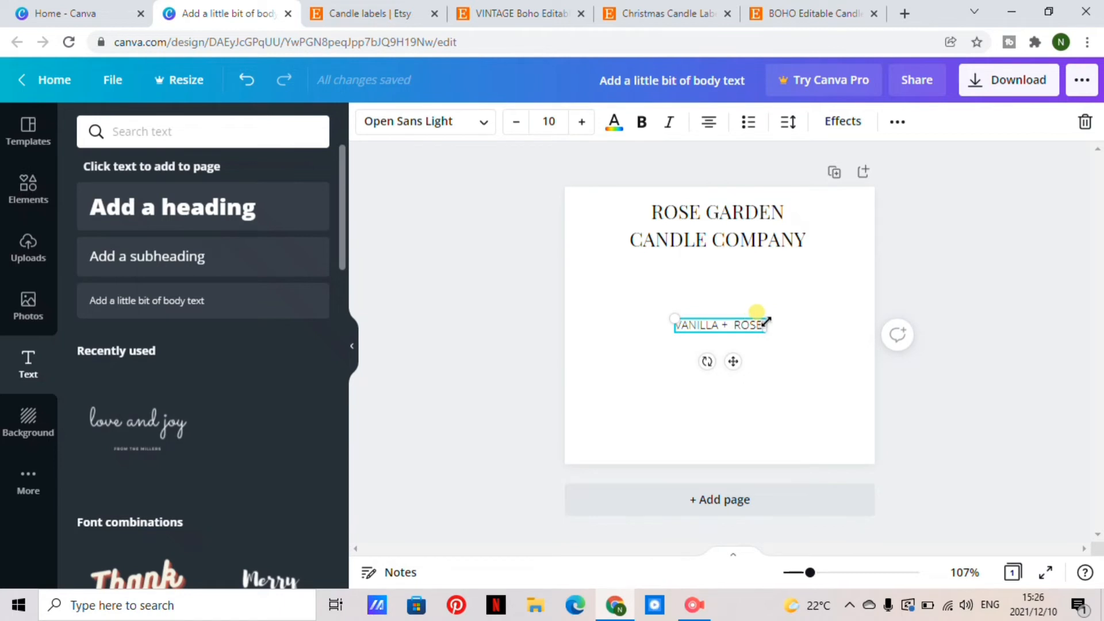
drag(763, 326, 656, 326)
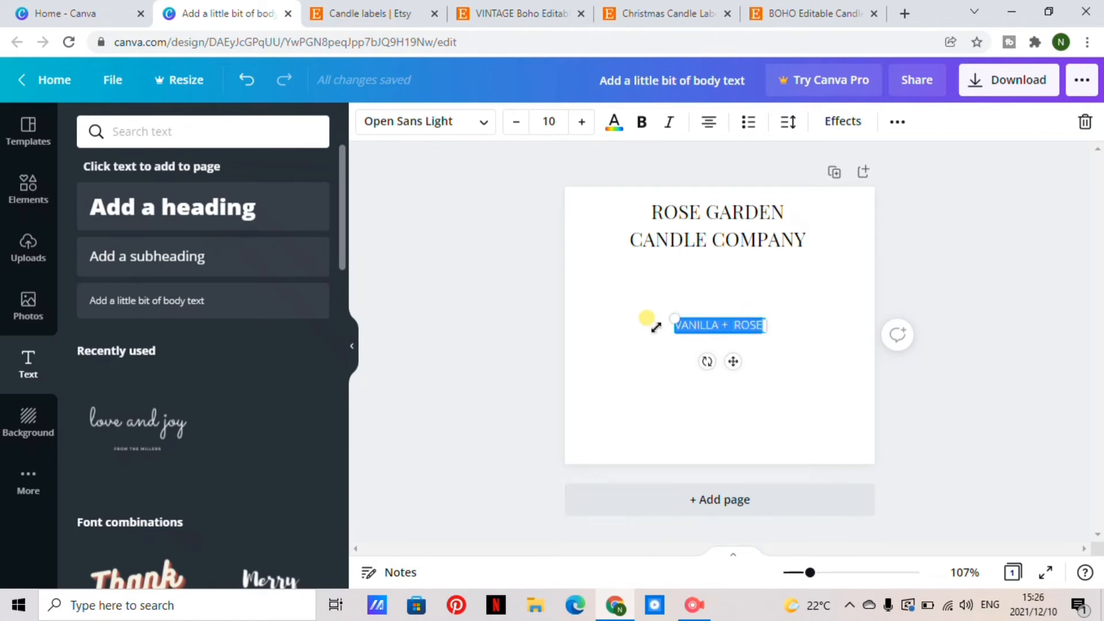
click(482, 124)
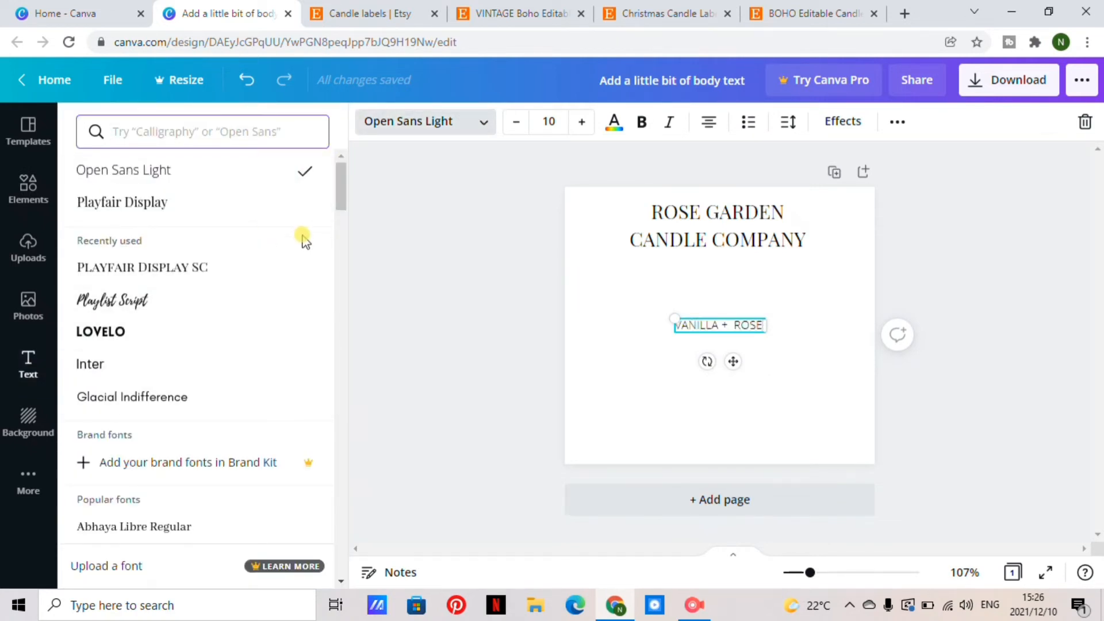
click(159, 305)
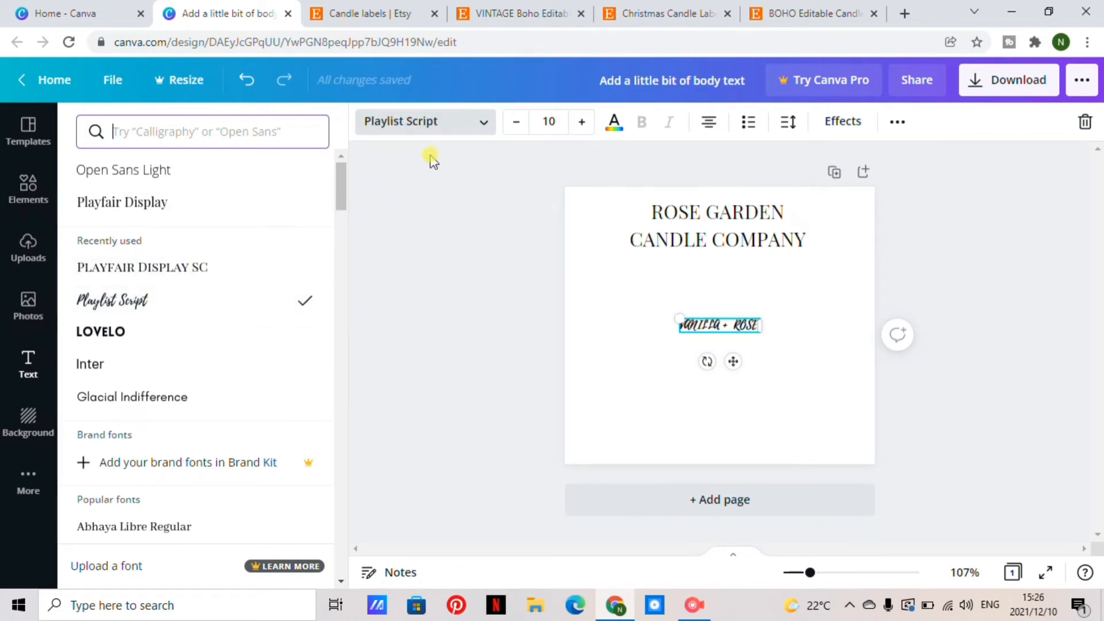
drag(582, 121, 582, 121)
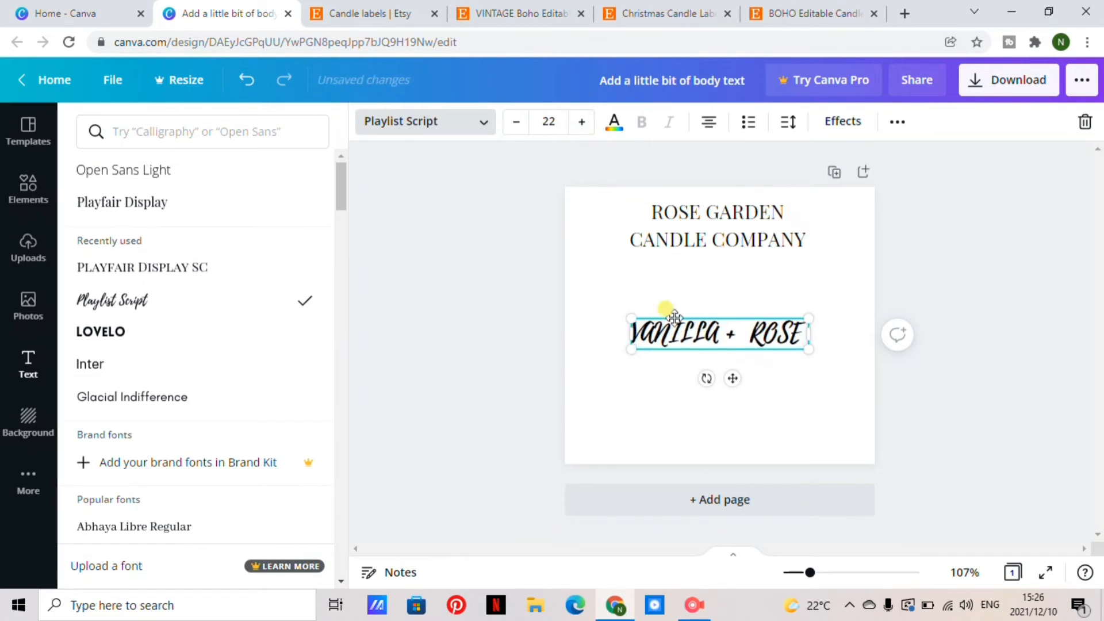
- Try splitting the scent name with line breaks between "VANILLA" and "+ ROSE"
click(721, 332)
key(Return)
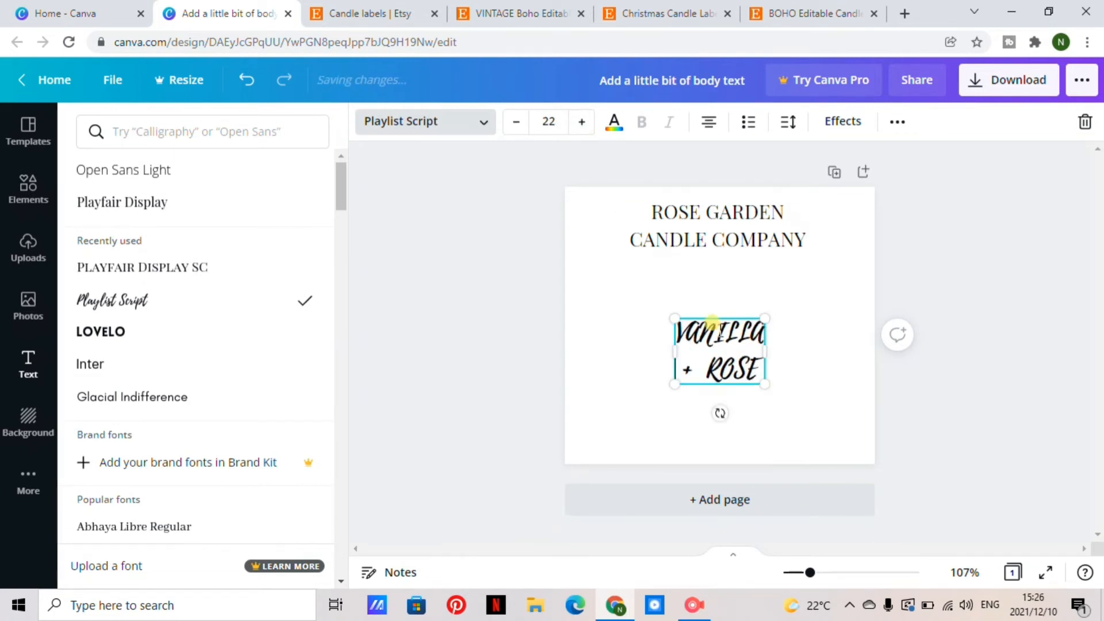
key(Return)
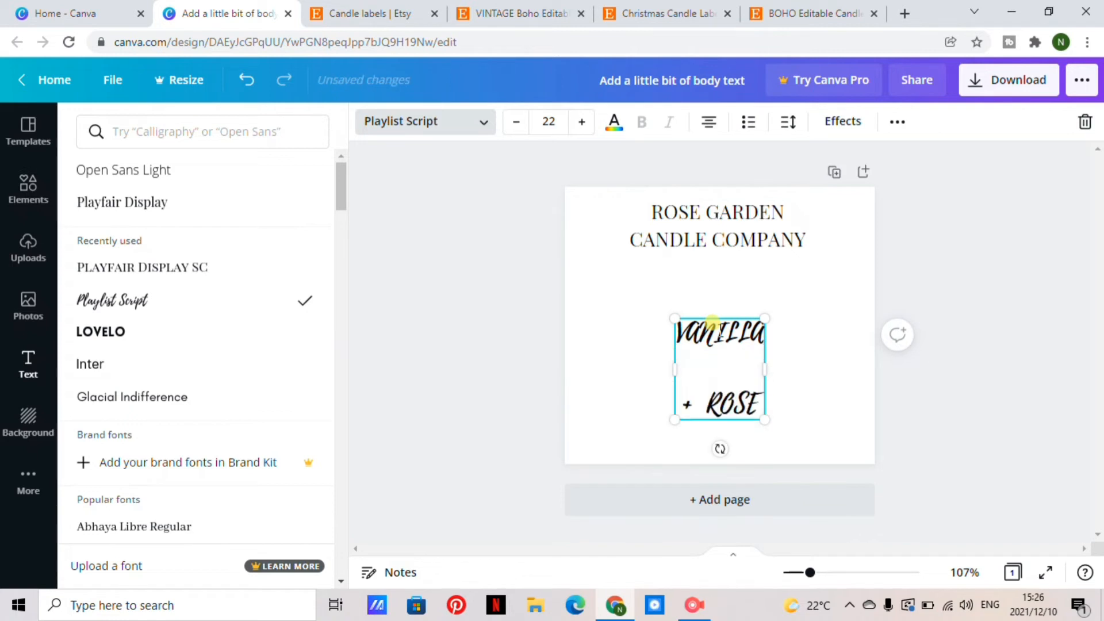
key(BackSpace)
key(BackSpace)
- Search the fonts for "CURSIVE", set the scent name in Mistrully, and position it centred below the brand name
click(210, 130)
text(CURSIVE)
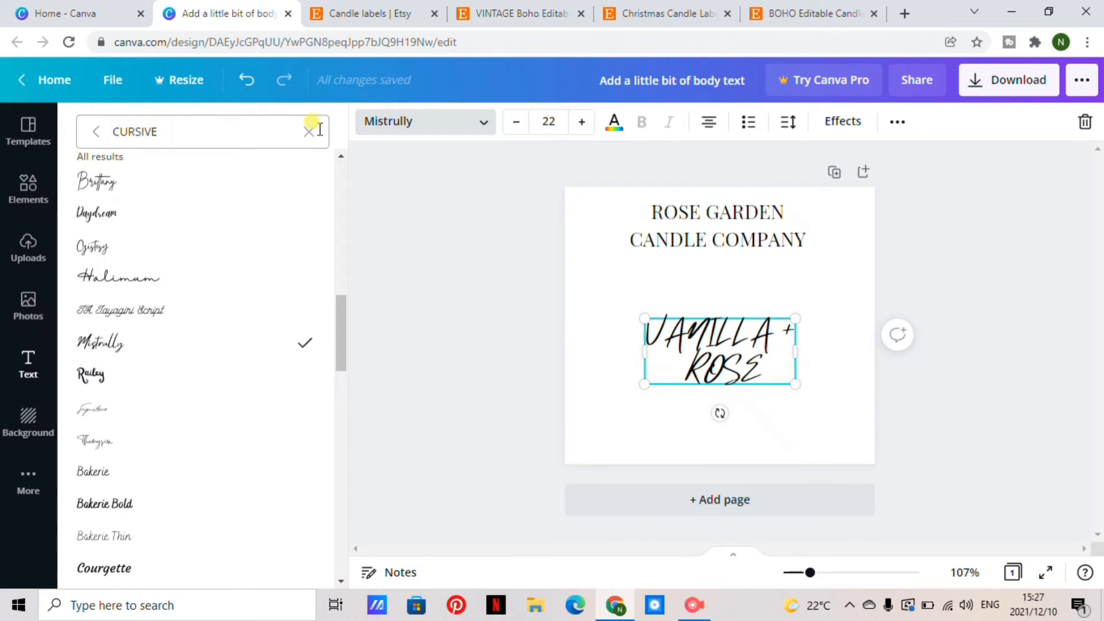
drag(733, 367, 686, 367)
click(792, 361)
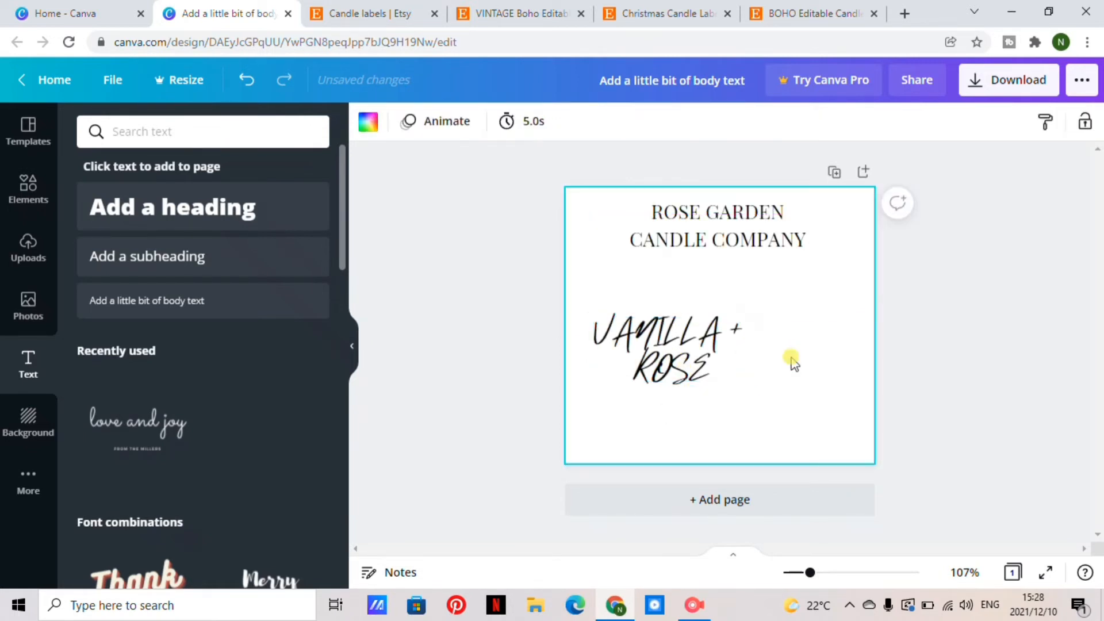
click(791, 359)
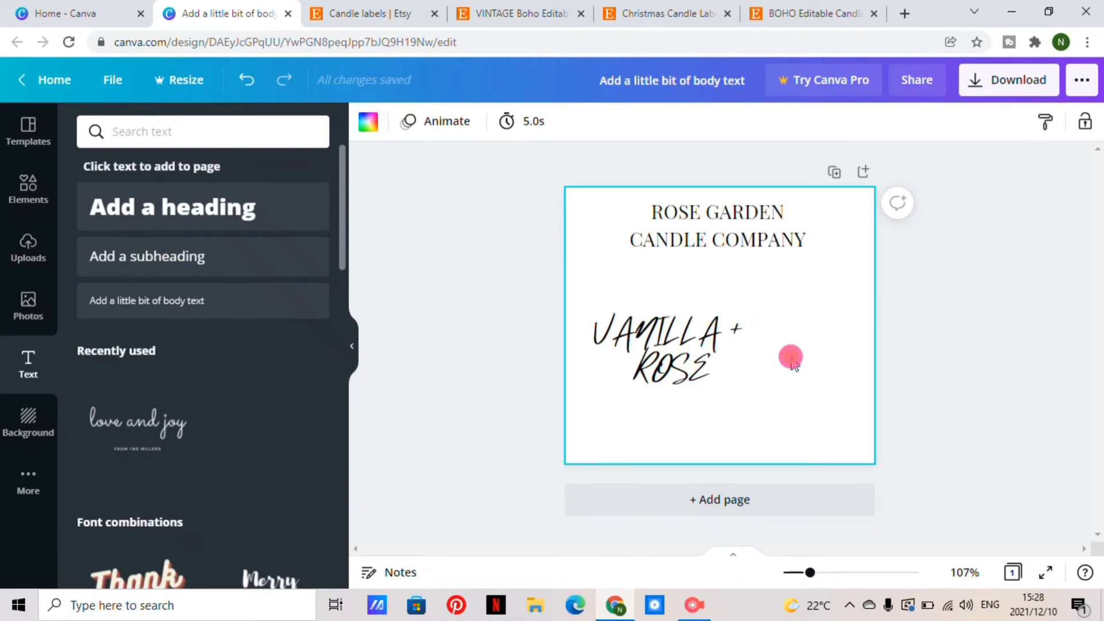
click(653, 353)
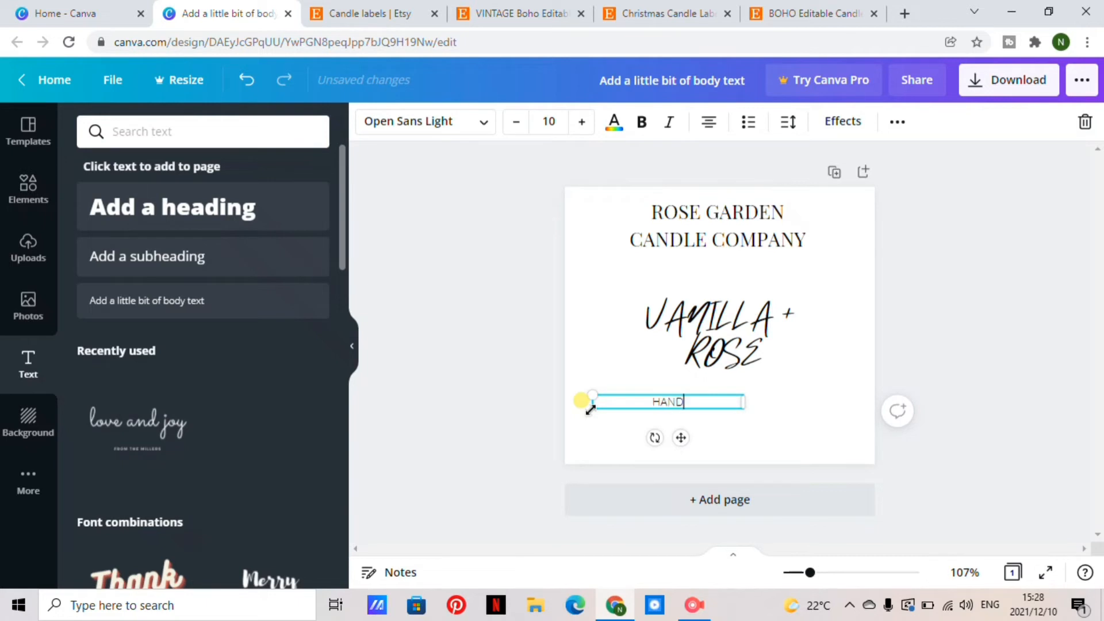
- Complete the small text below the scent name as "HANDMADE IN CAPE TOWN, SOUTH AFRICA"
text(DE IN c)
key(BackSpace)
text(CAPE TOWN)
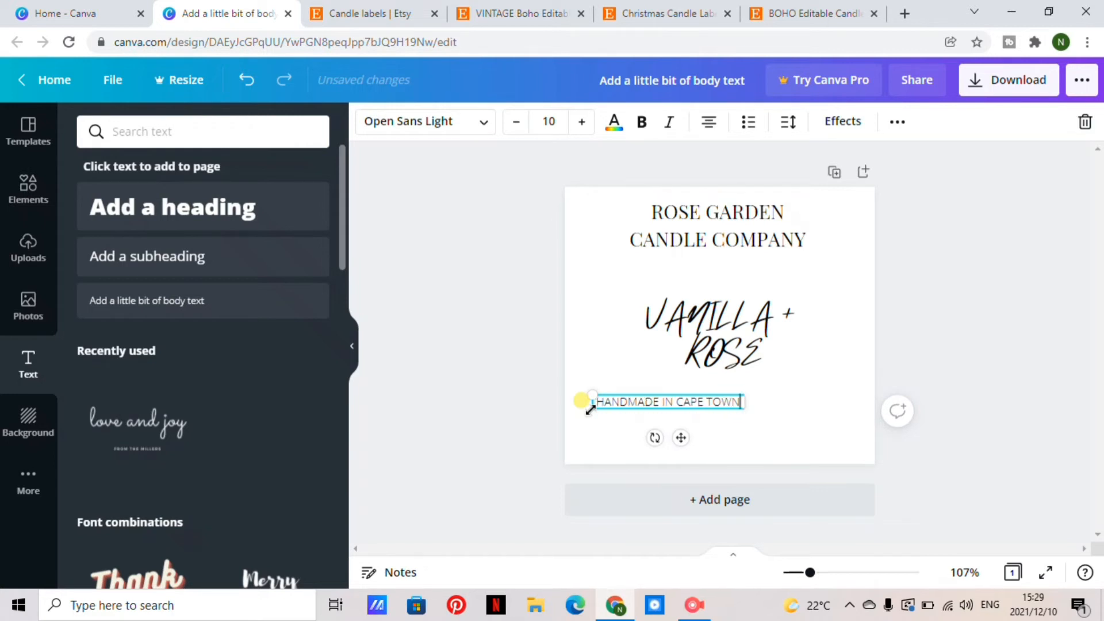
text(, SOUTH)
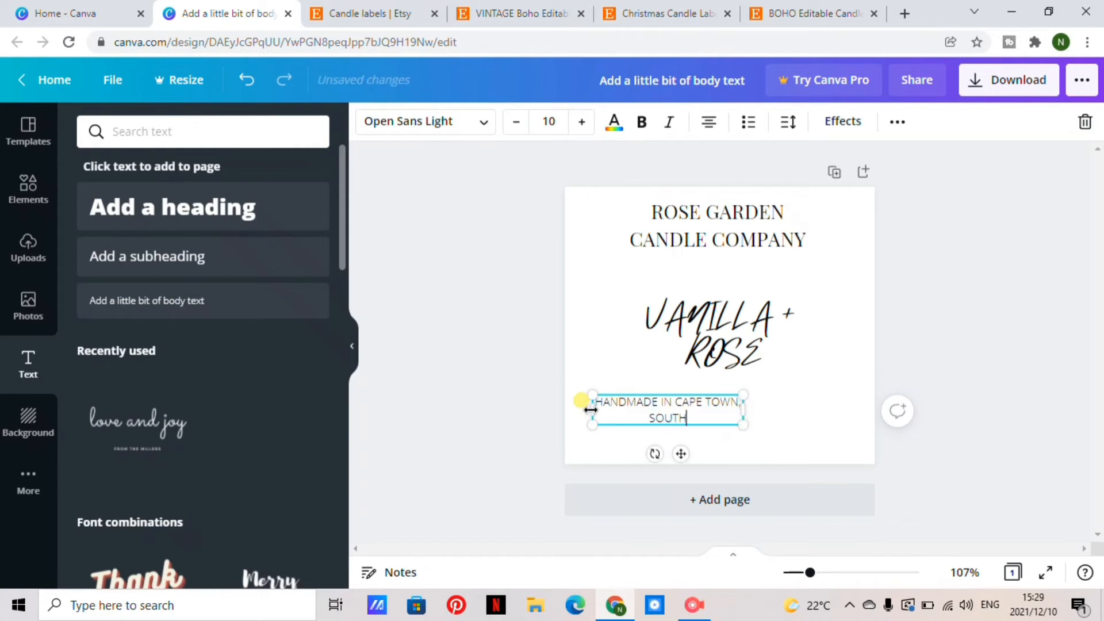
text( AFRICA)
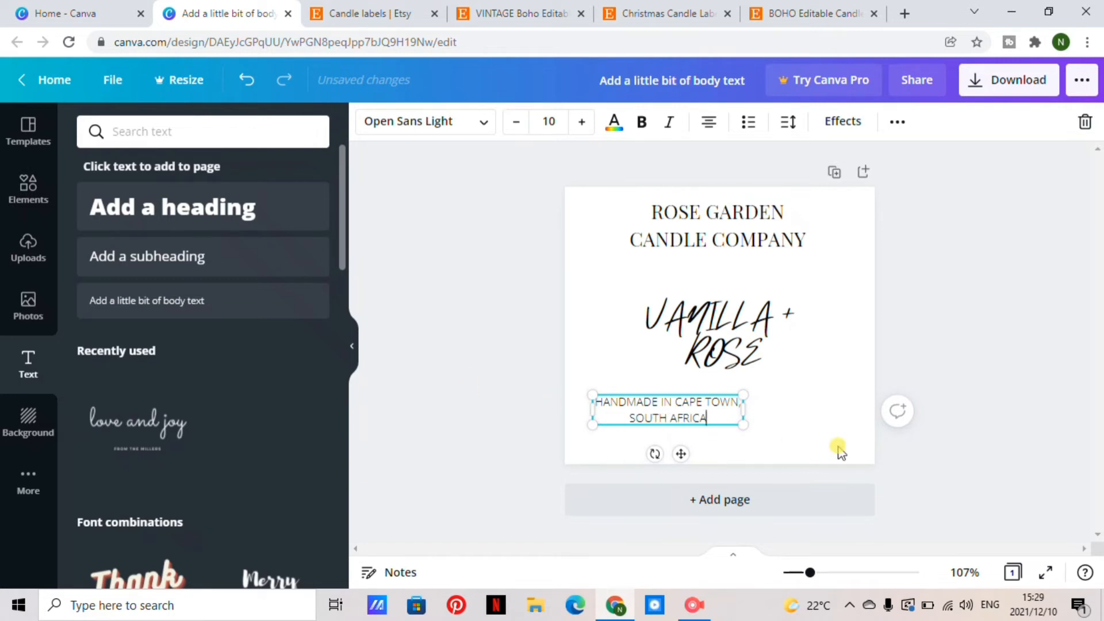
click(799, 434)
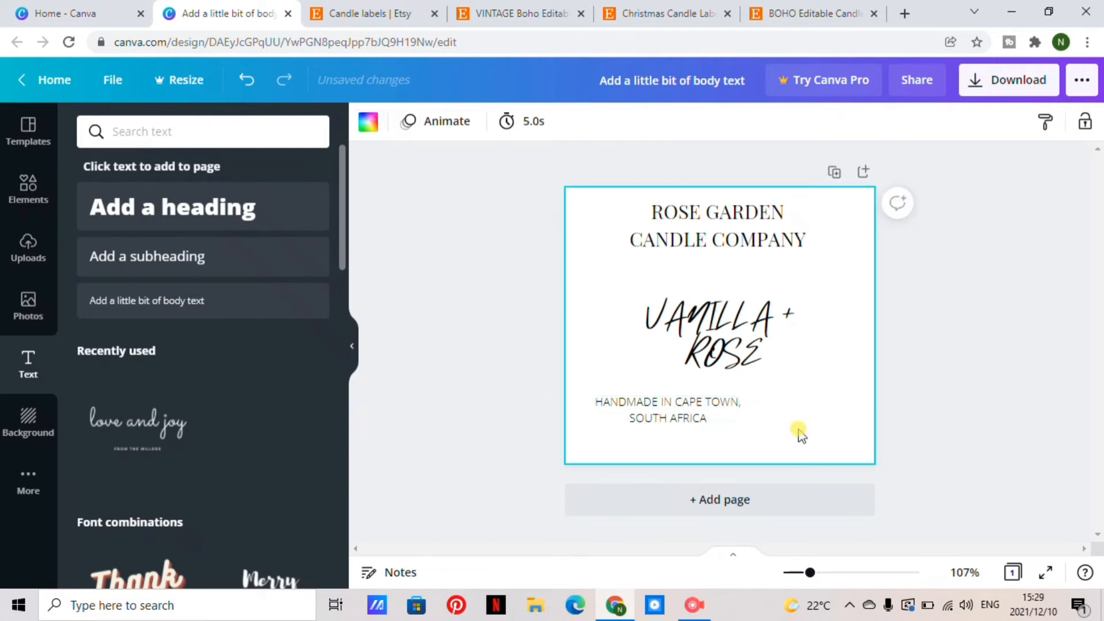
- Add a body text line below the origin text on the label reading "5.2 OZ/ 148 G"
click(253, 308)
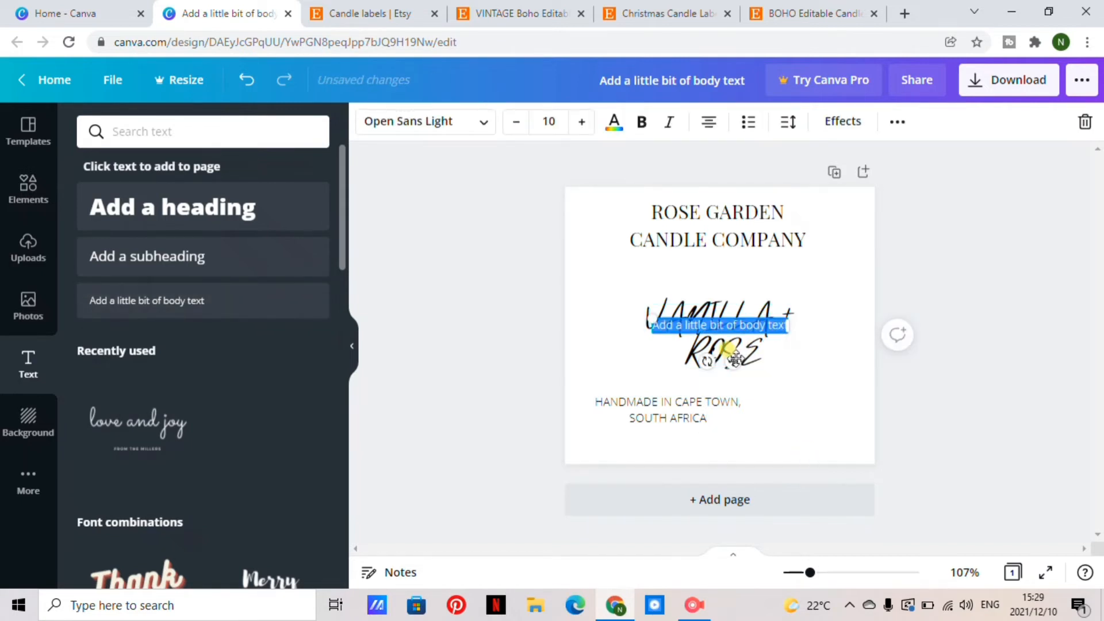
drag(735, 358, 662, 481)
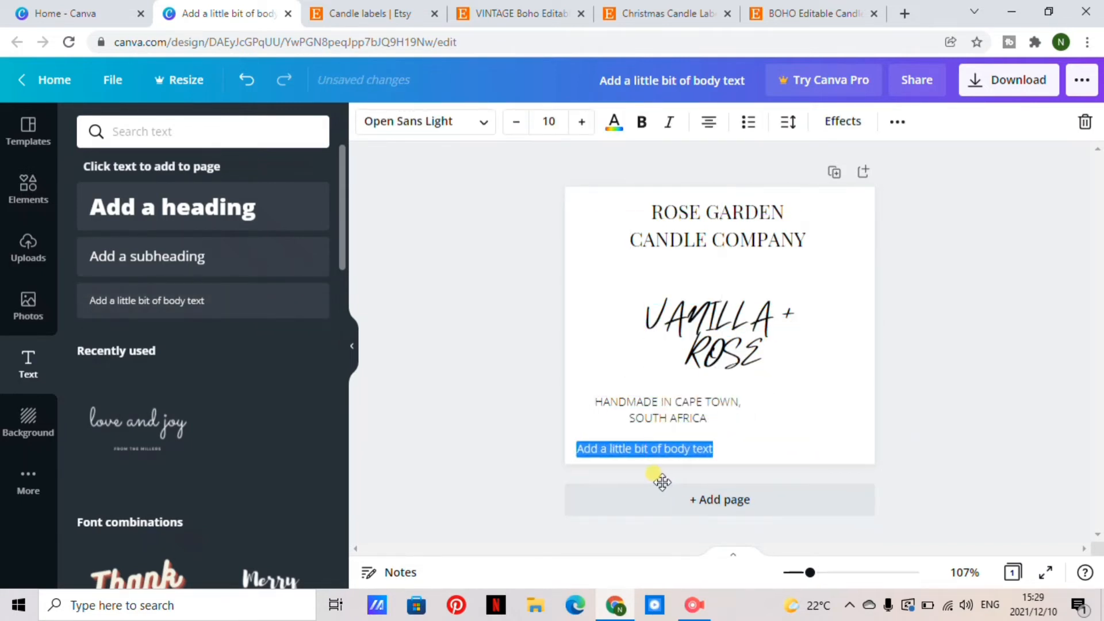
key(BackSpace)
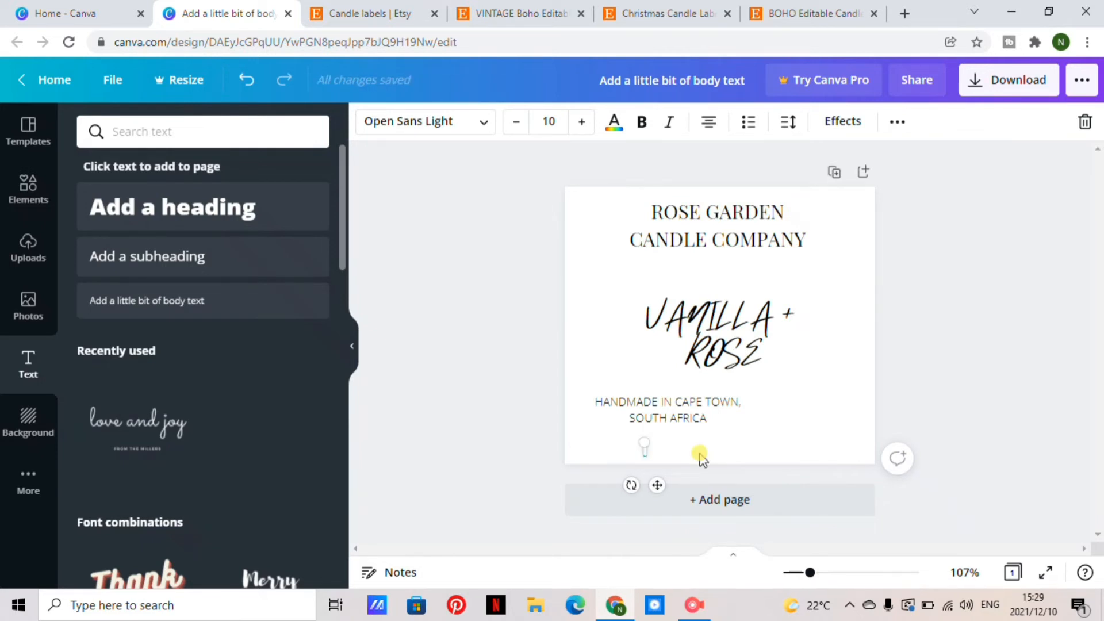
text(E)
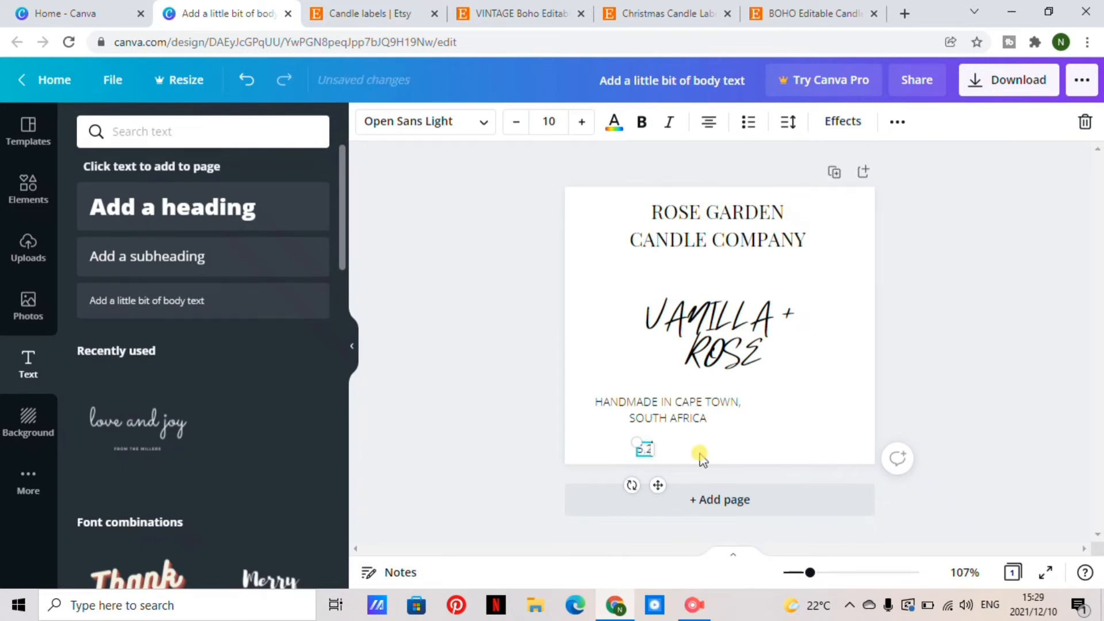
text(.2 OZ)
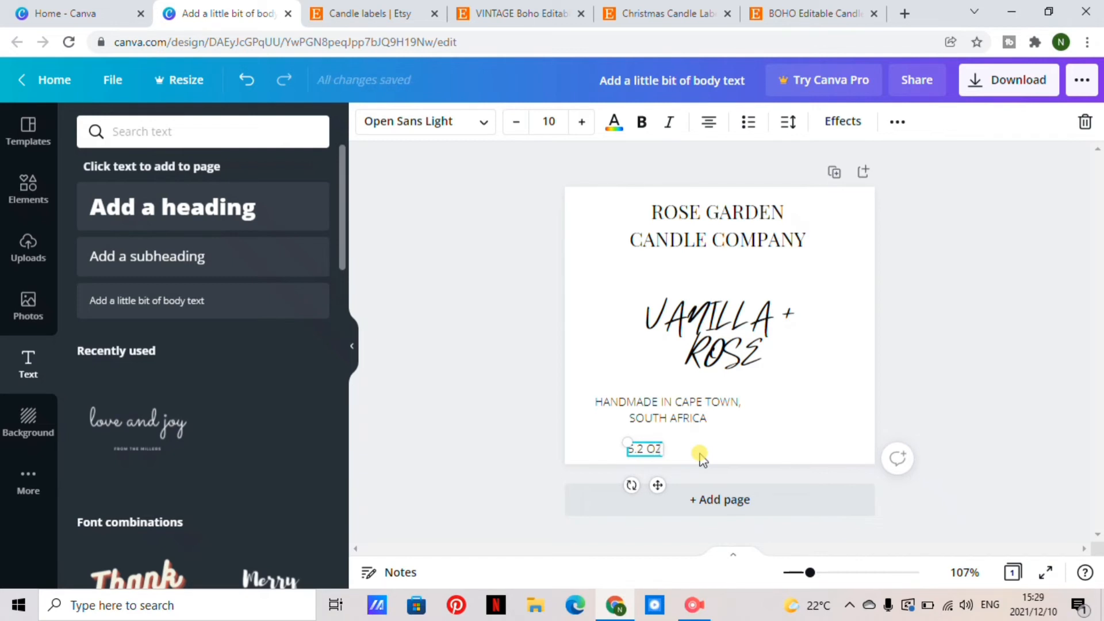
text(/)
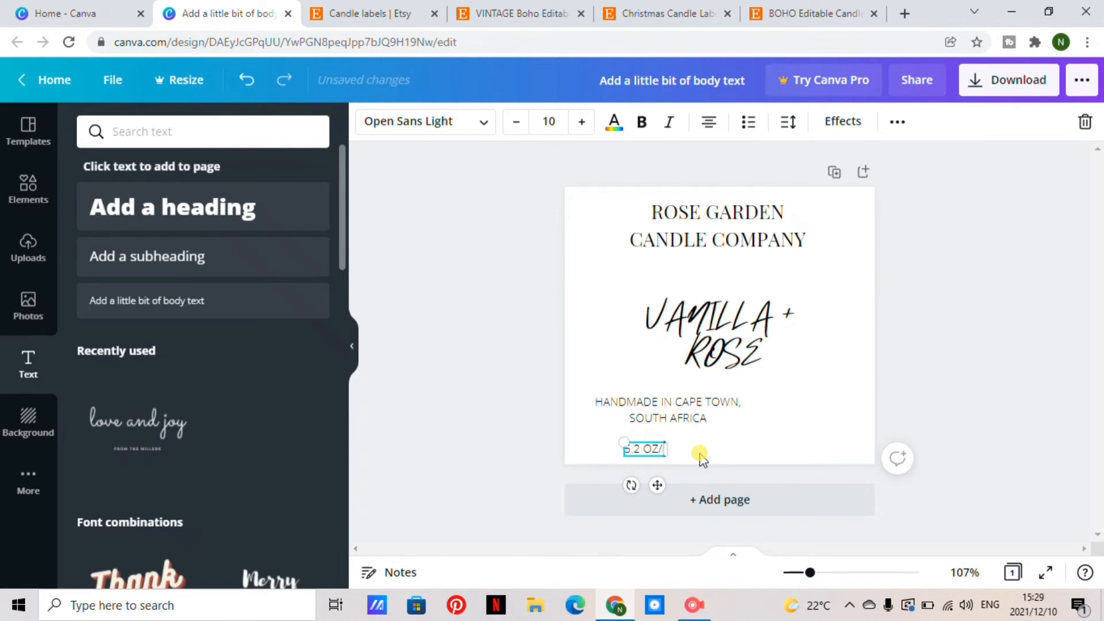
text( 148 G)
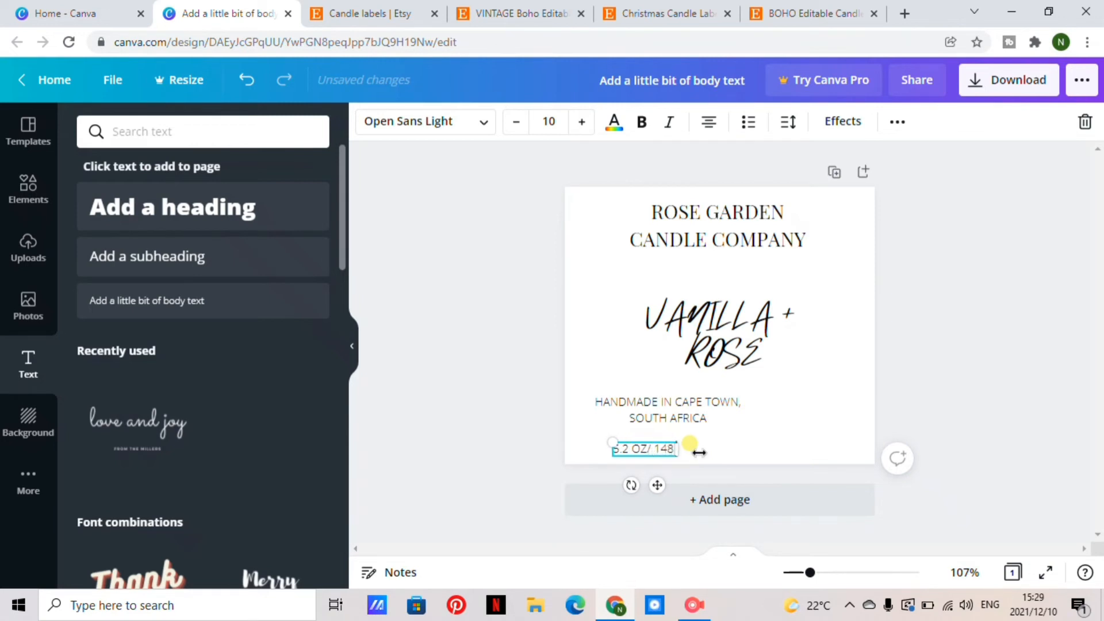
- Move the origin text to the label's lower-left corner and centre the weight line beneath it
click(544, 447)
drag(631, 449, 592, 444)
click(640, 410)
drag(641, 413, 611, 423)
click(491, 417)
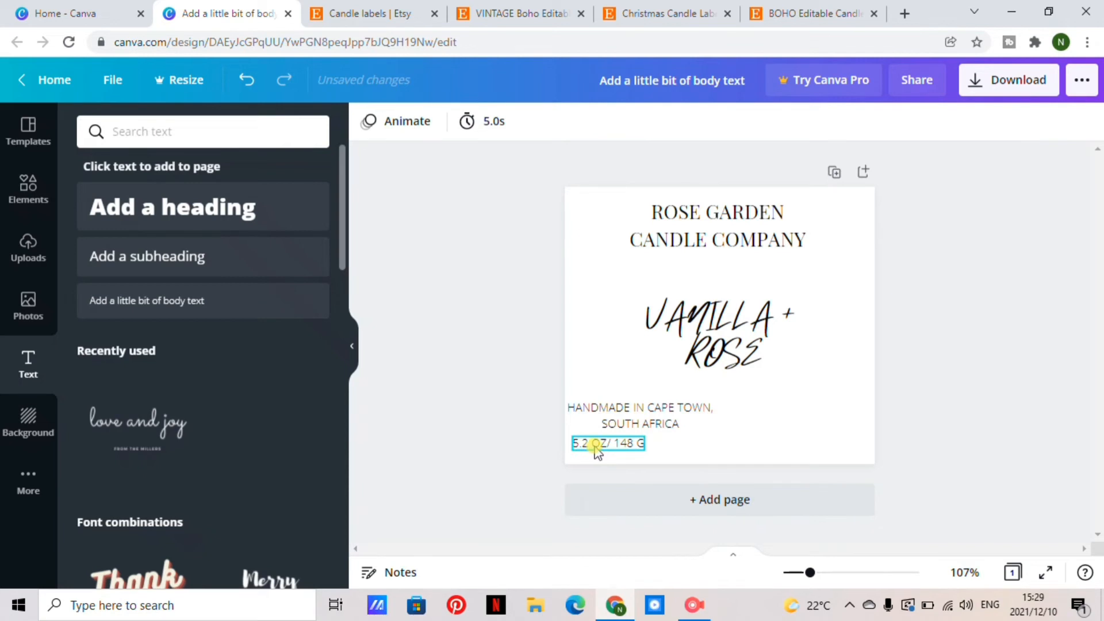
drag(597, 452, 627, 451)
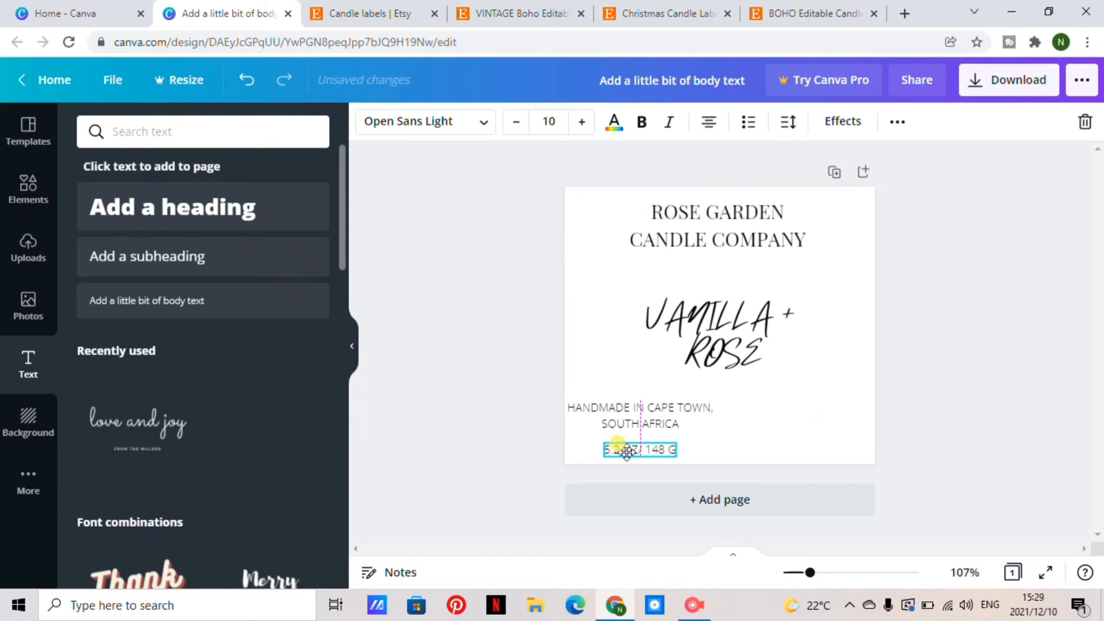
click(472, 449)
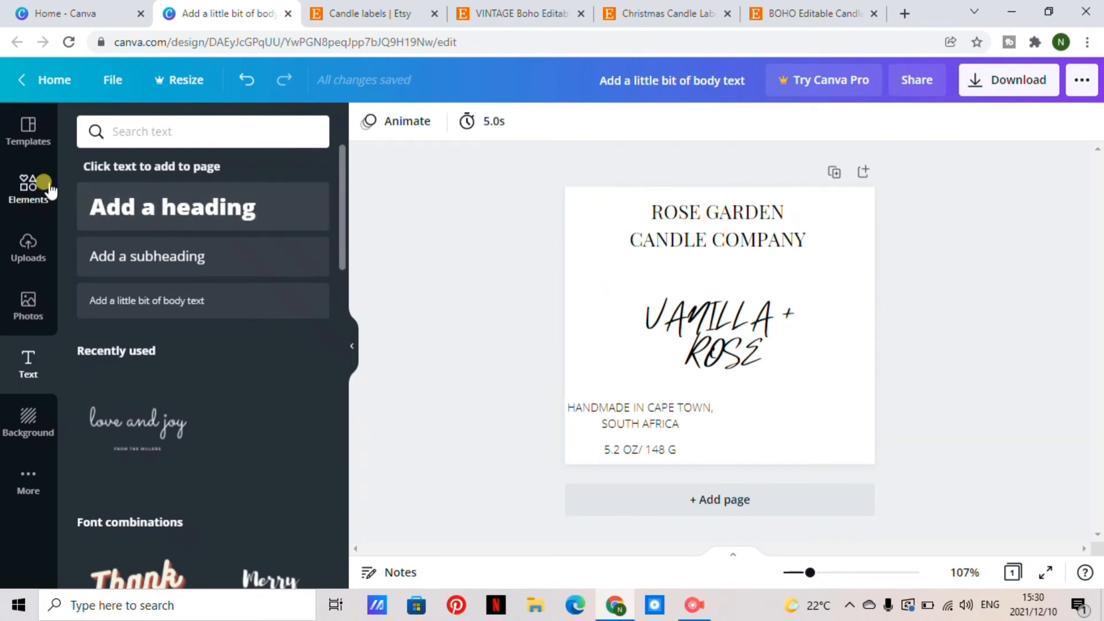
- Add the recently used free line drawing of a rose with leaves and place it in the label's lower-right corner
click(29, 196)
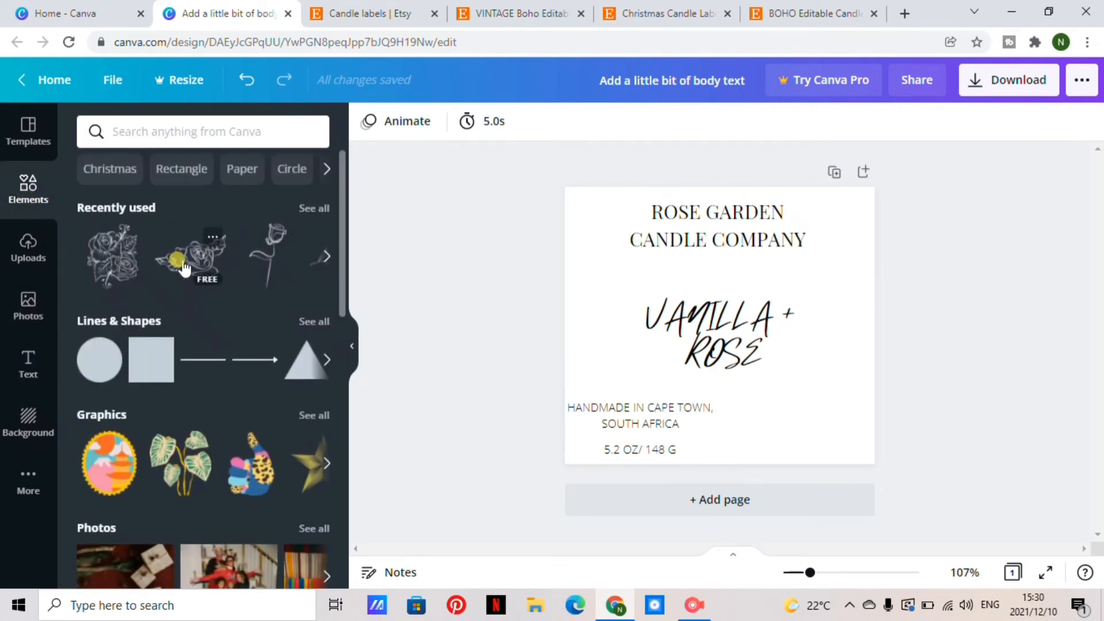
click(217, 262)
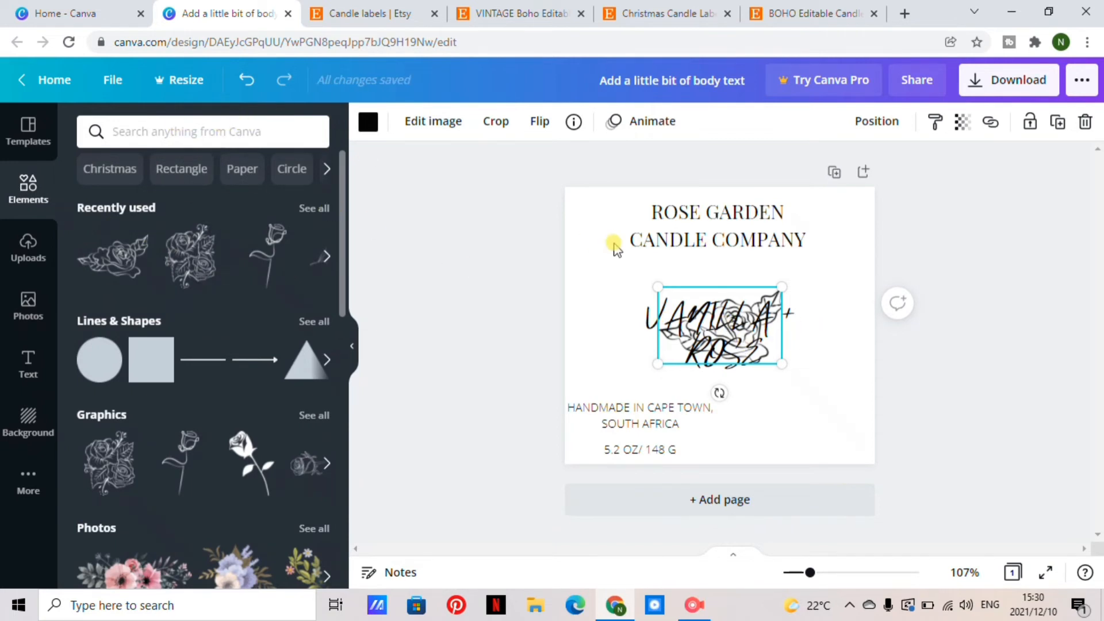
drag(750, 334, 846, 430)
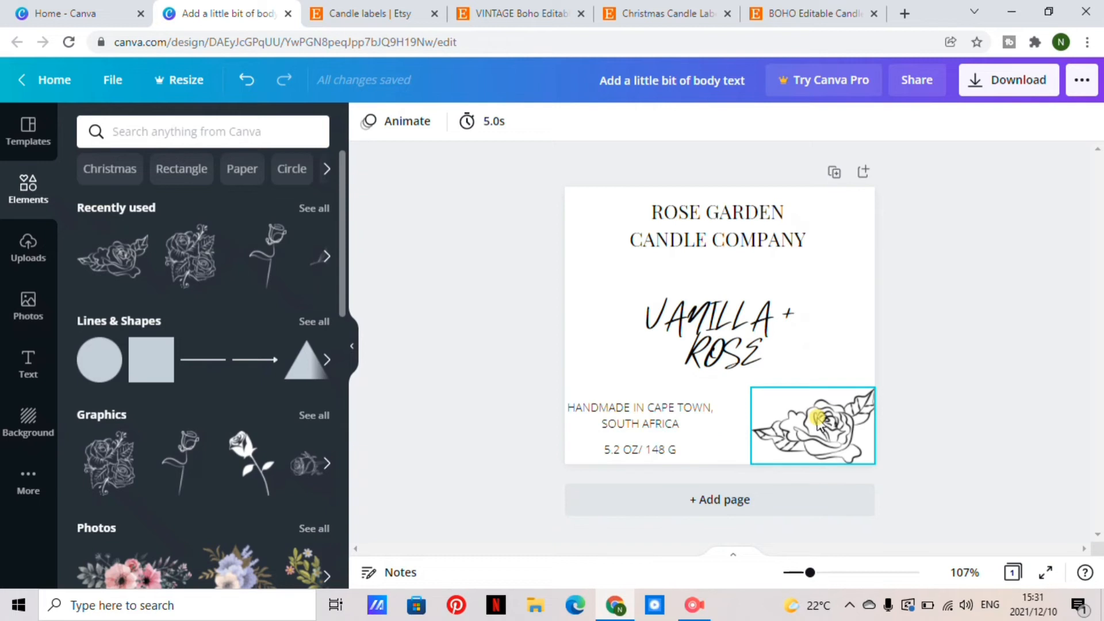
- Add the free long-stemmed rose line drawing and place it in the label's upper-left corner beside the brand name
click(180, 451)
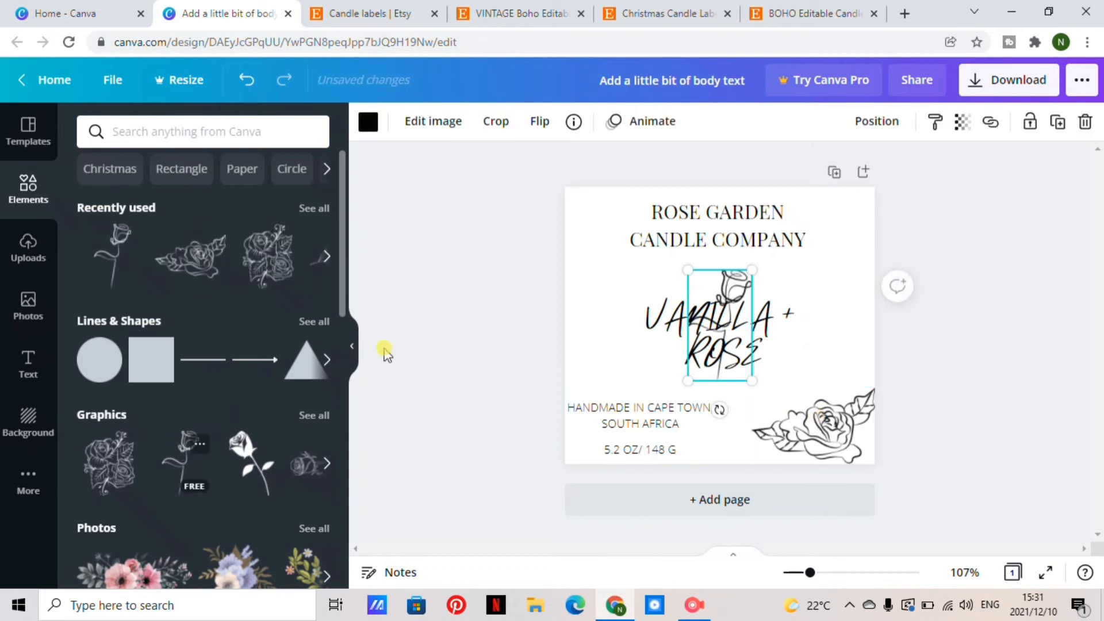
drag(734, 289, 602, 208)
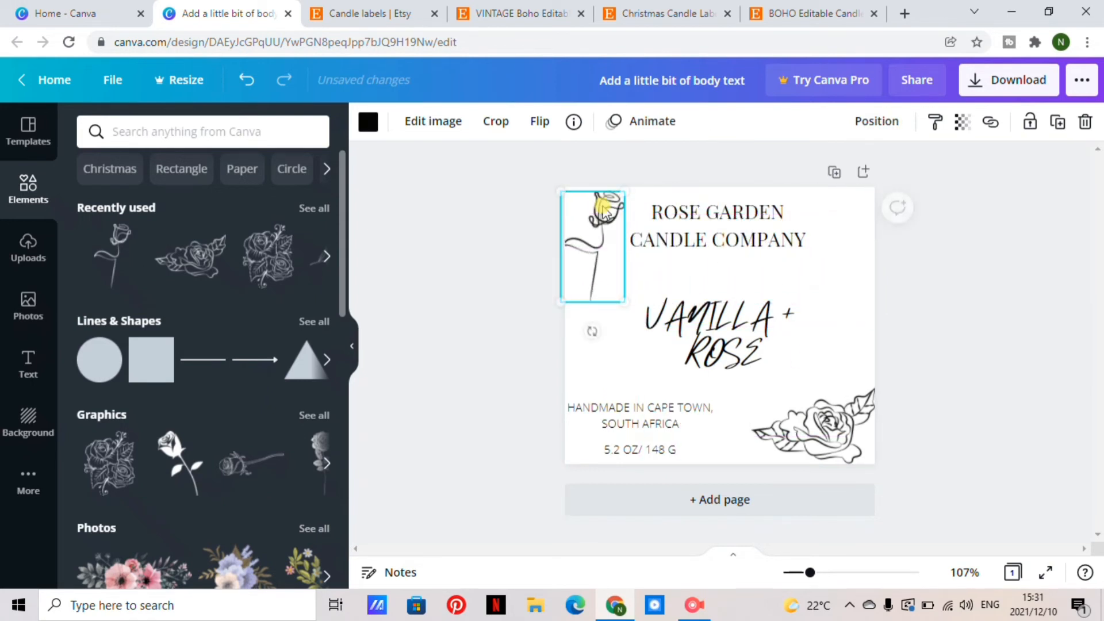
click(490, 230)
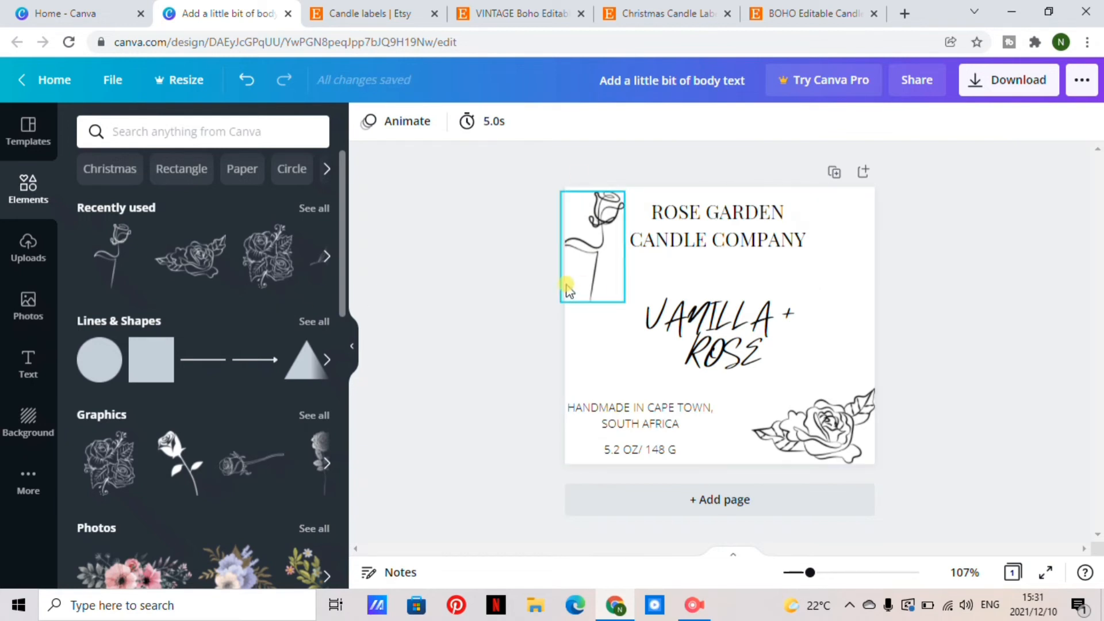
- Browse the available photos, backgrounds and templates without adding any to the label
click(32, 323)
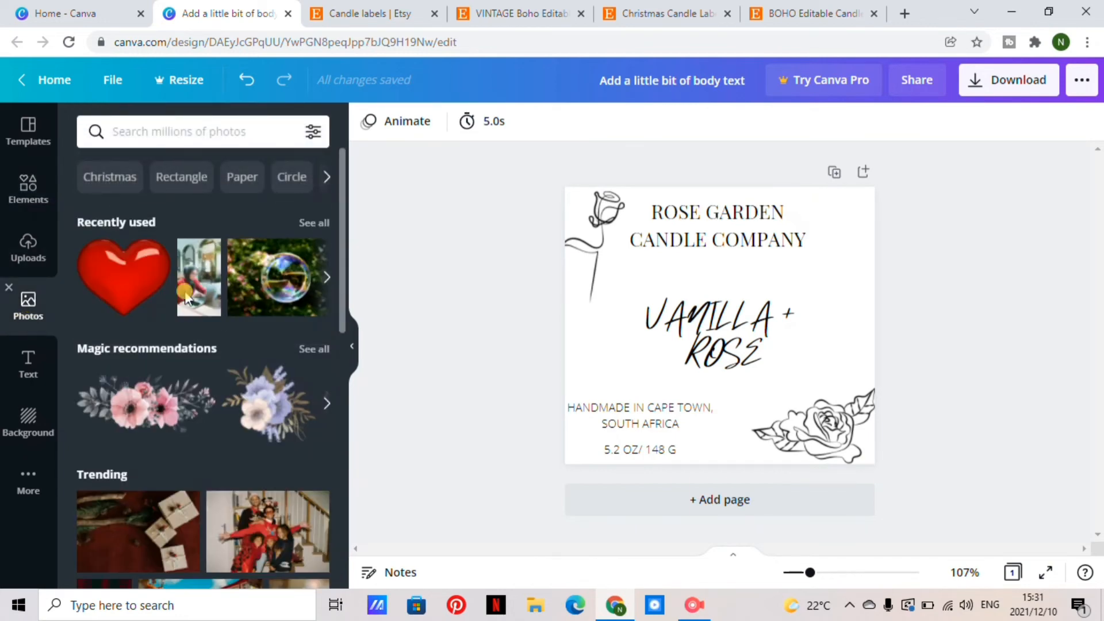
drag(339, 246, 345, 198)
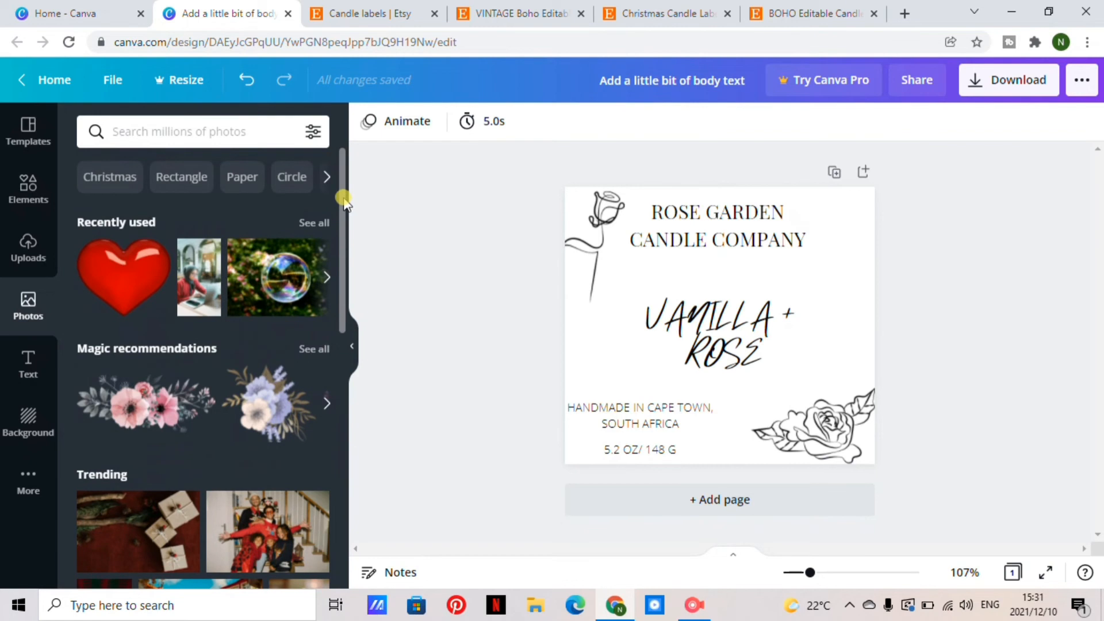
click(29, 423)
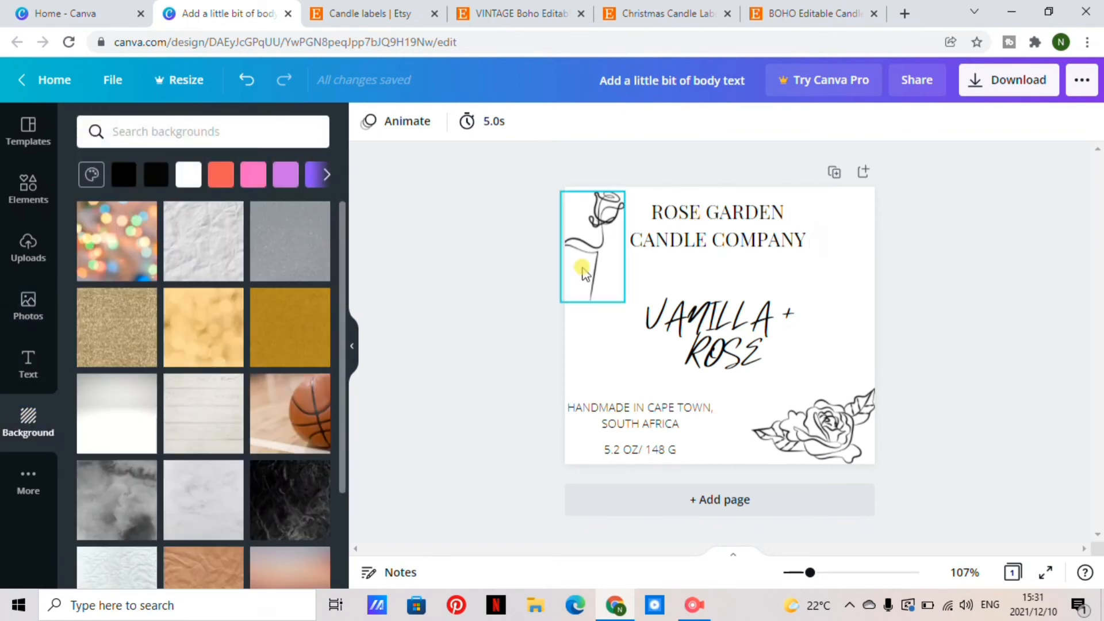
click(11, 147)
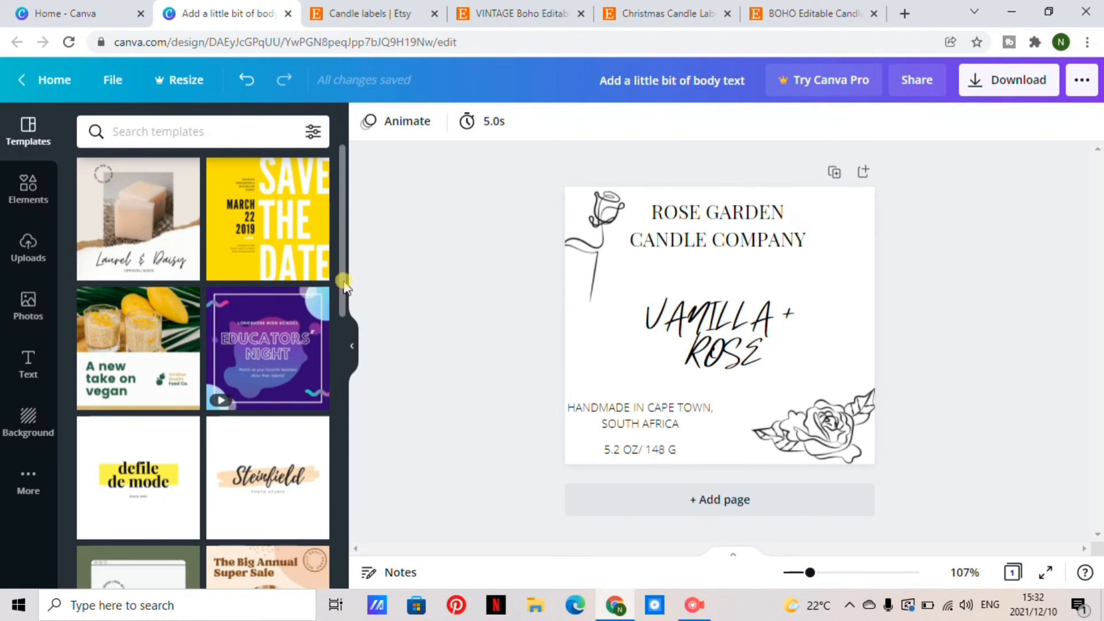
drag(341, 279, 329, 431)
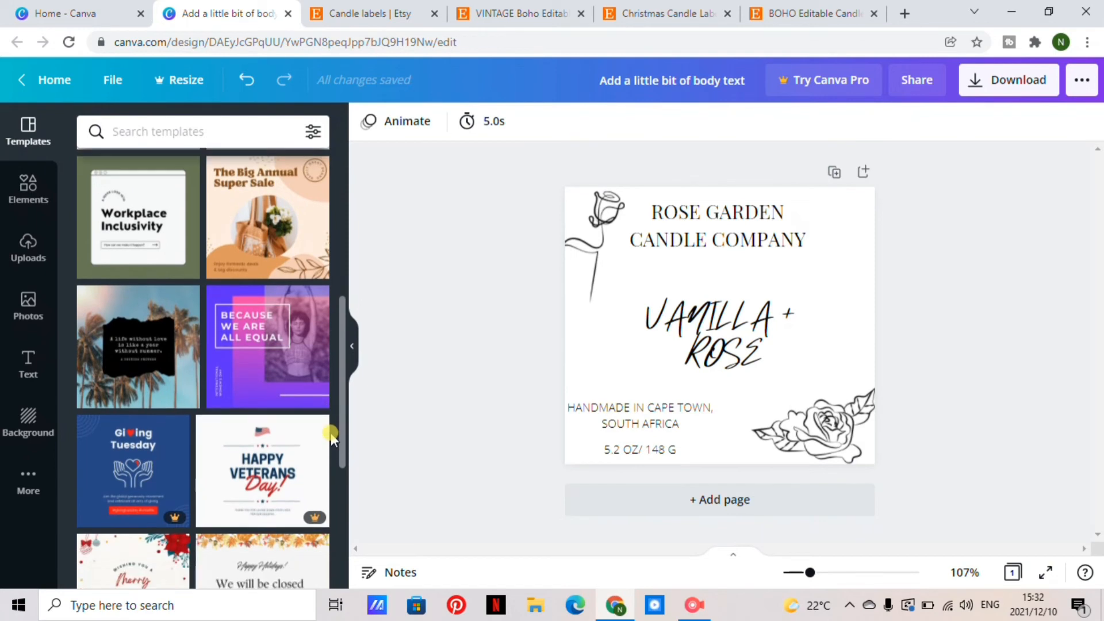
click(120, 357)
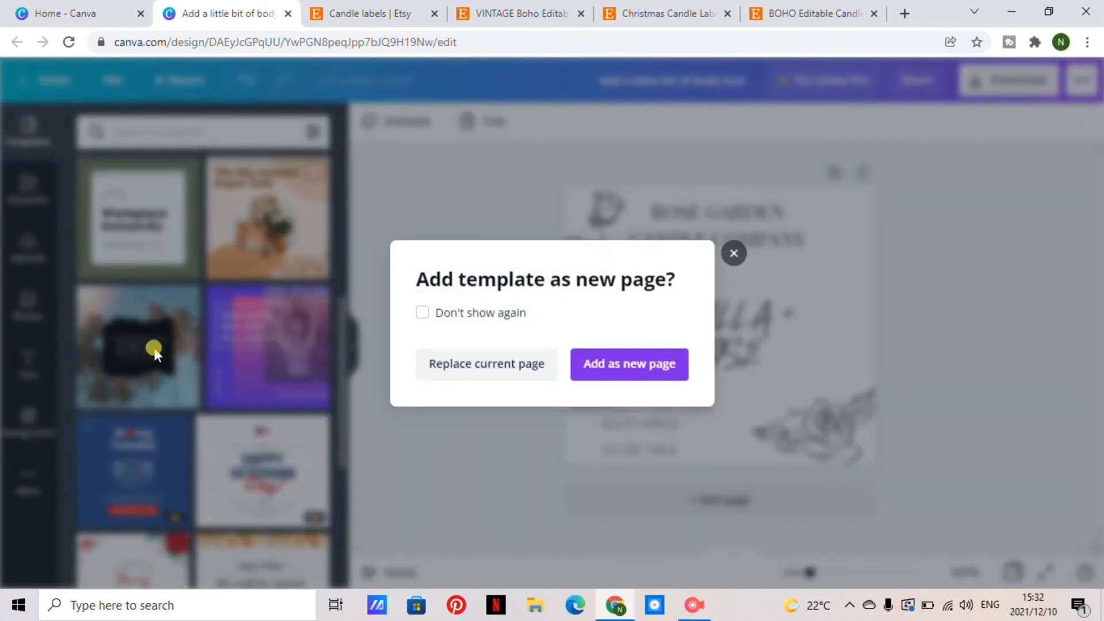
click(733, 254)
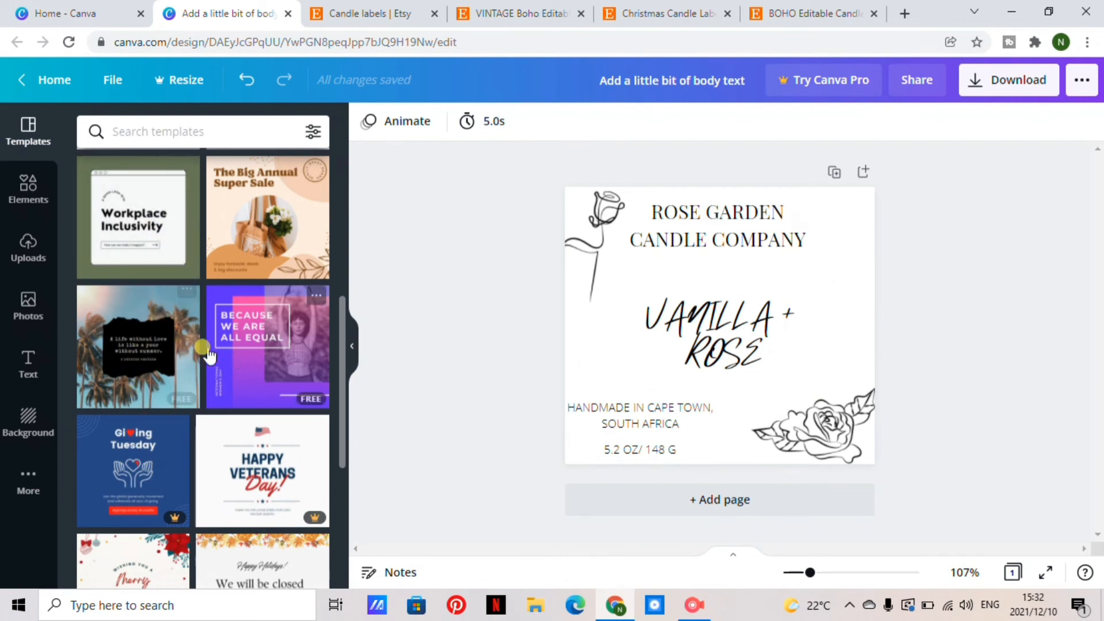
scroll(201, 347, up, 5)
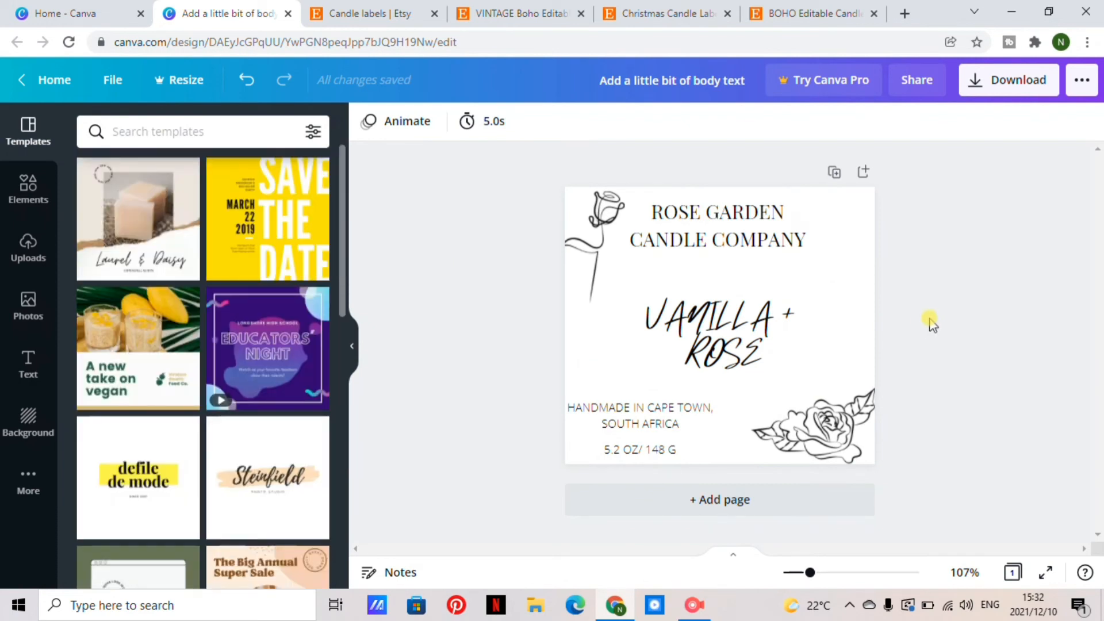
- Download the finished label as a PNG and dismiss the Canva Pro trial offer
click(1017, 92)
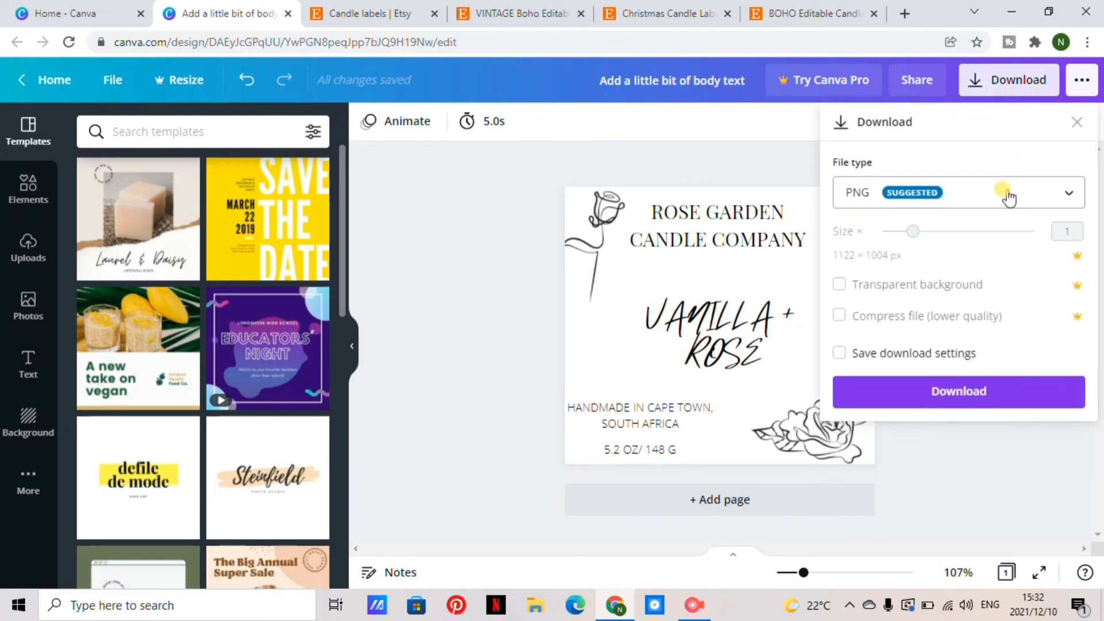
click(943, 203)
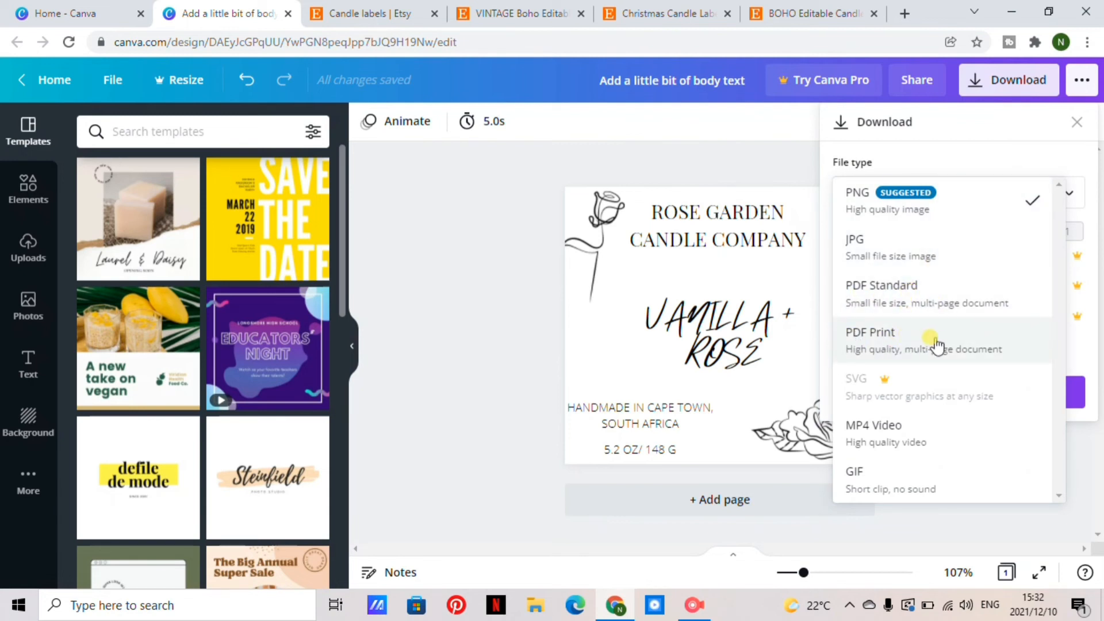
click(935, 211)
click(934, 211)
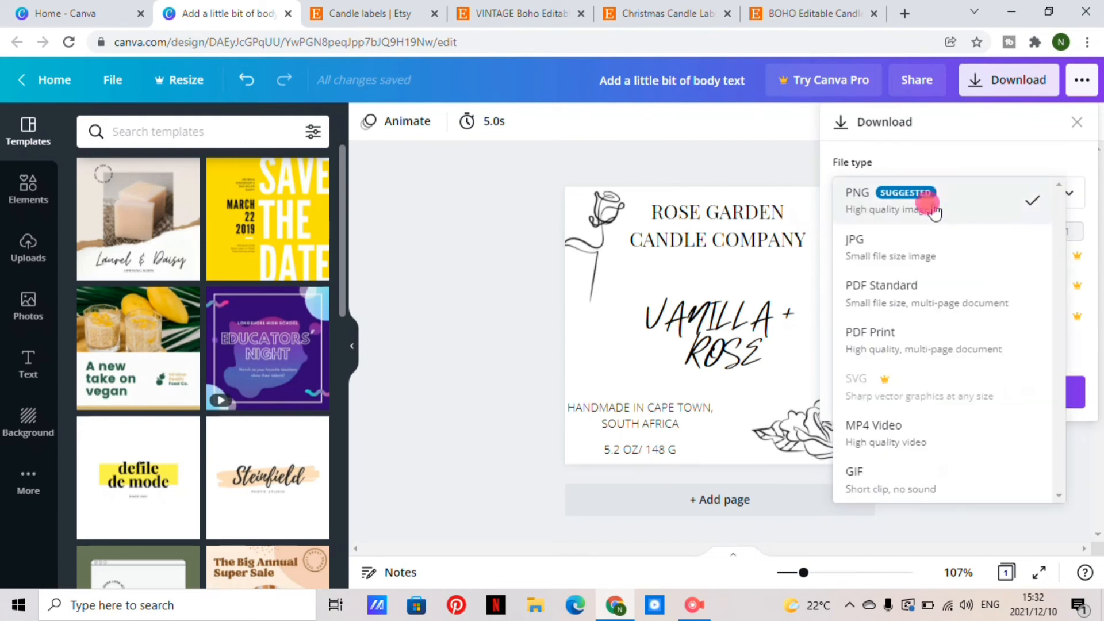
click(965, 192)
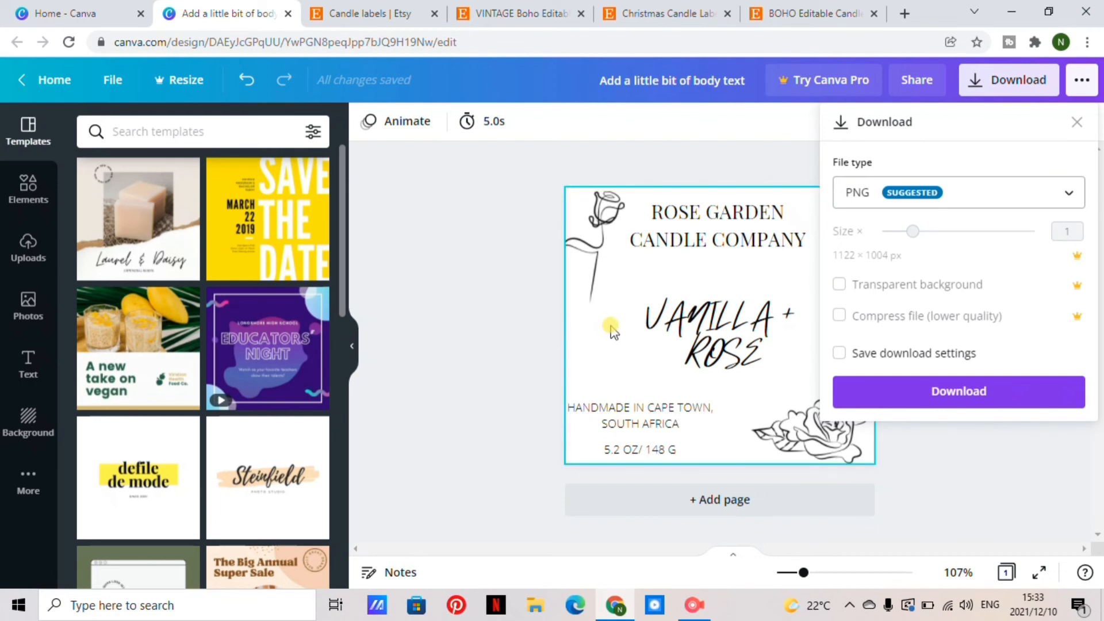
click(653, 321)
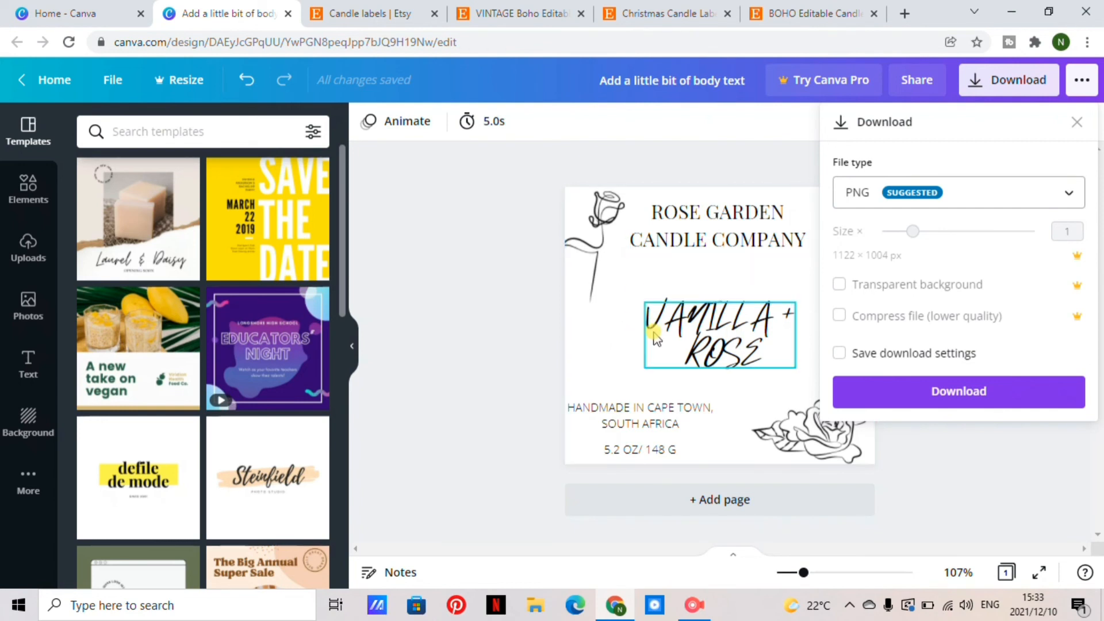
click(635, 315)
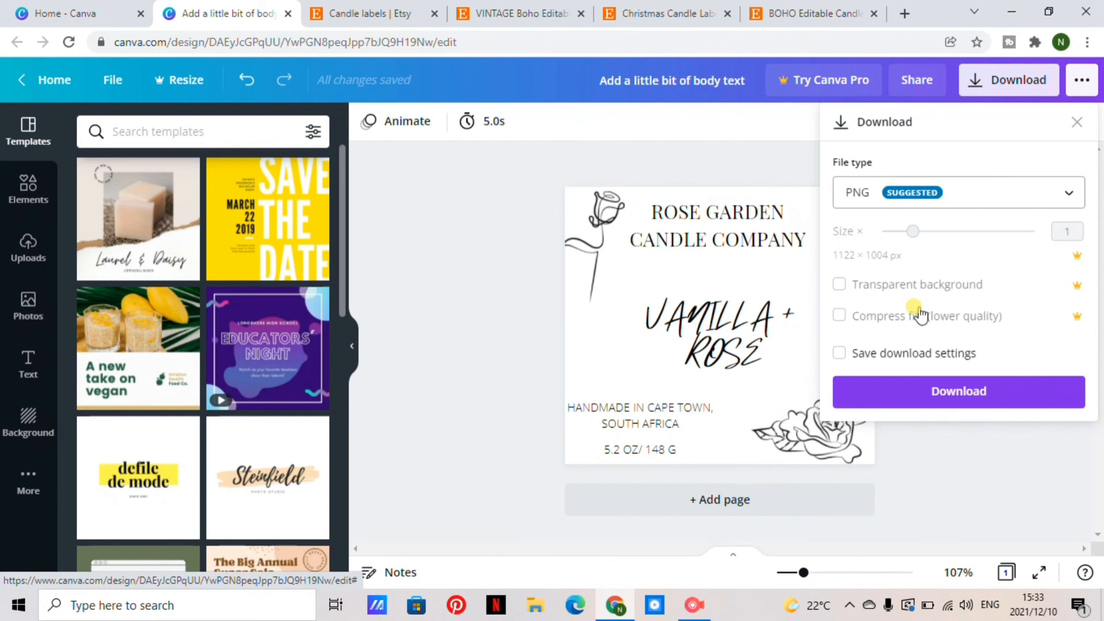
click(958, 395)
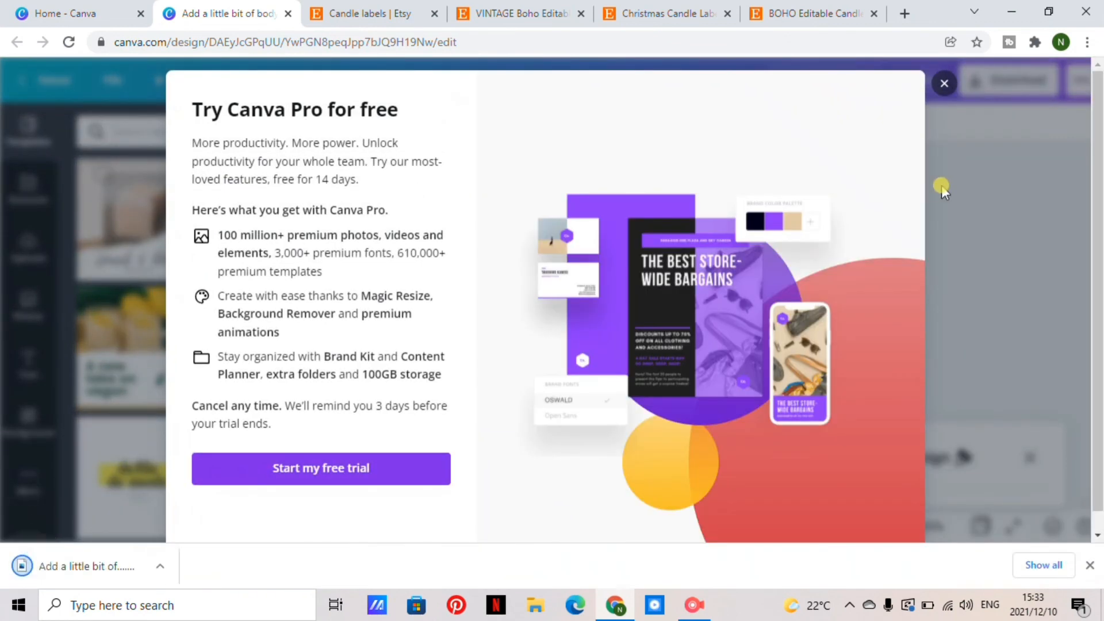
click(945, 84)
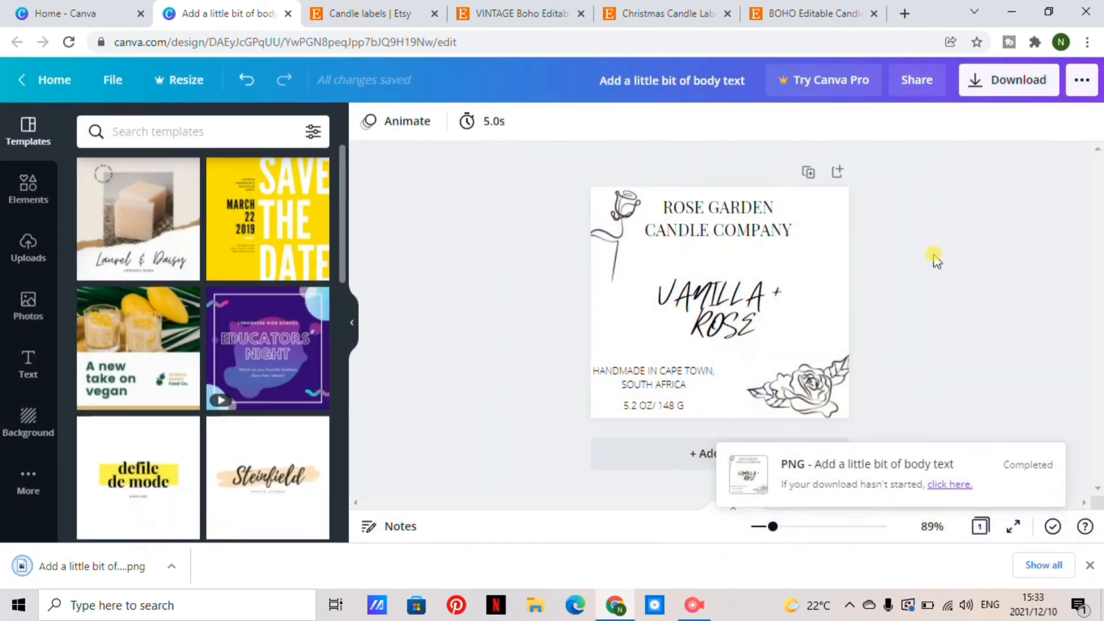